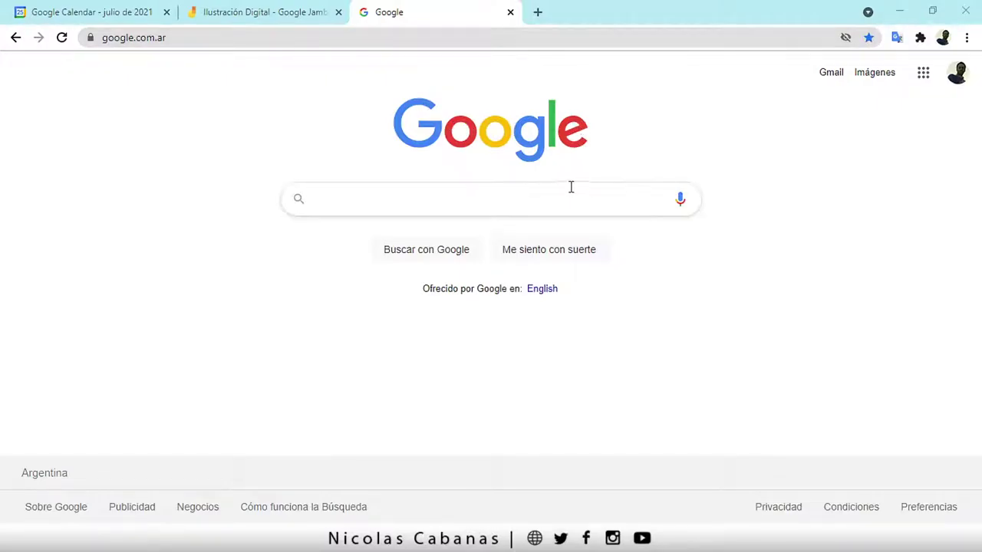
# Step: Go to krita.org/es by entering 'krita' in Chrome's address bar and accepting the suggestion
pyautogui.click(604, 38)
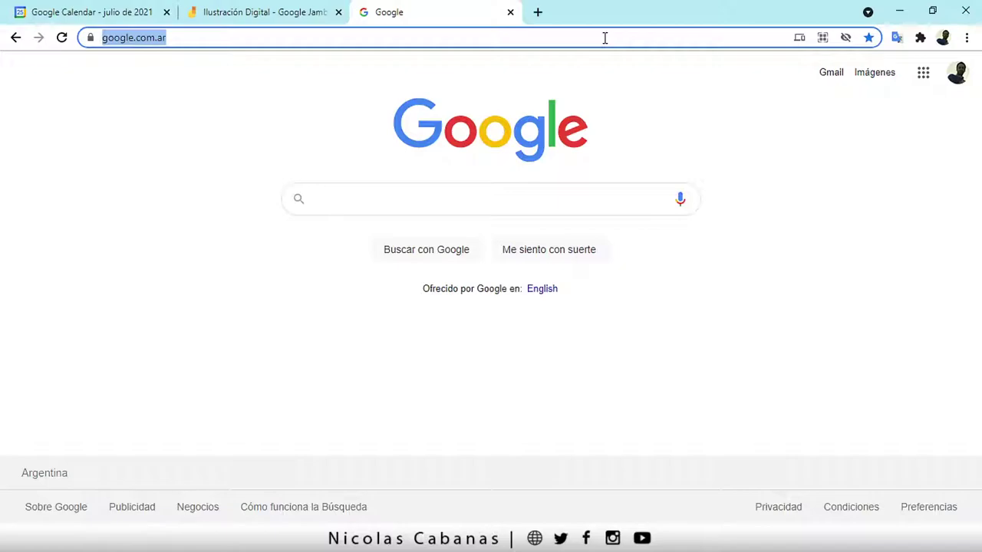
pyautogui.write('krita')
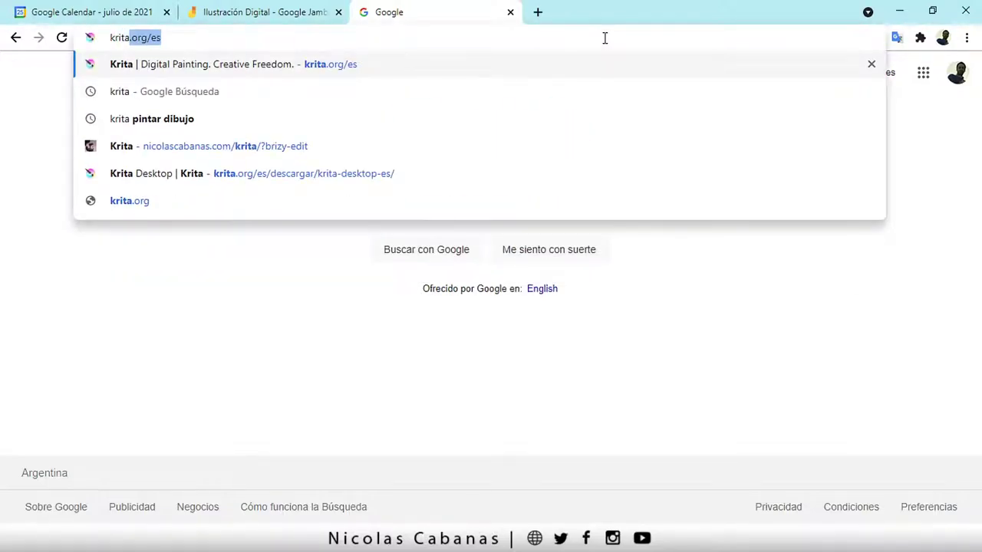
pyautogui.press('Return')
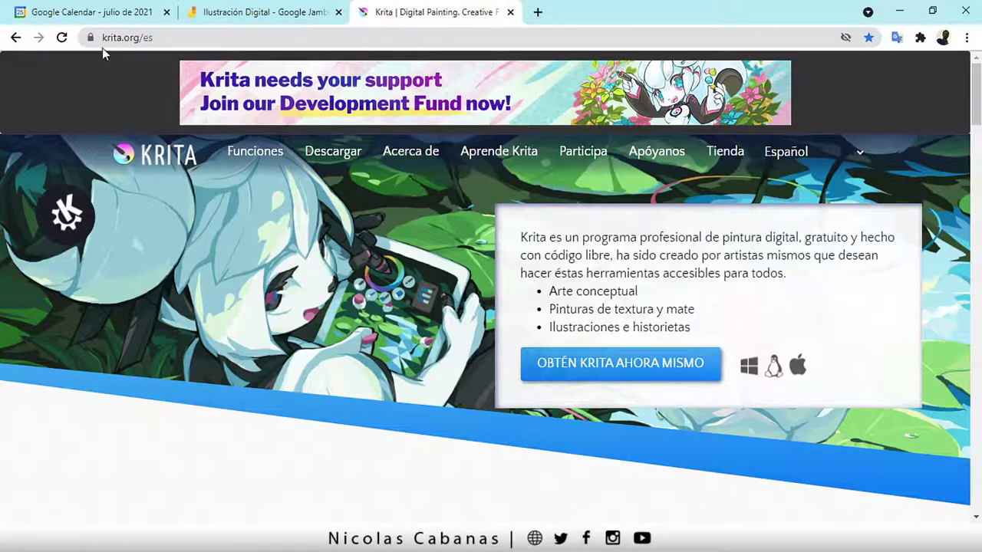
# Step: Keep the Krita site in Español and open its Krita 4.4.5 download page
pyautogui.click(154, 38)
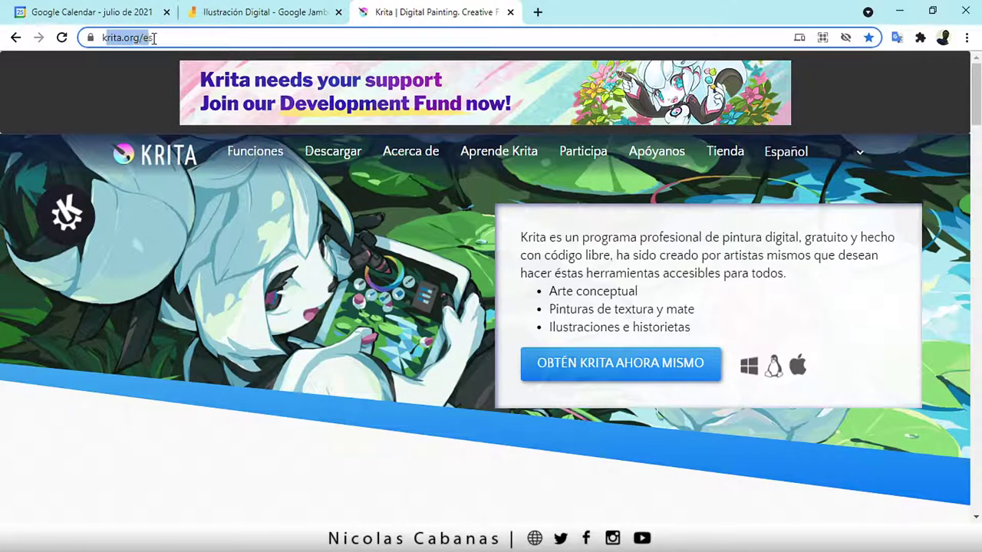
pyautogui.click(154, 244)
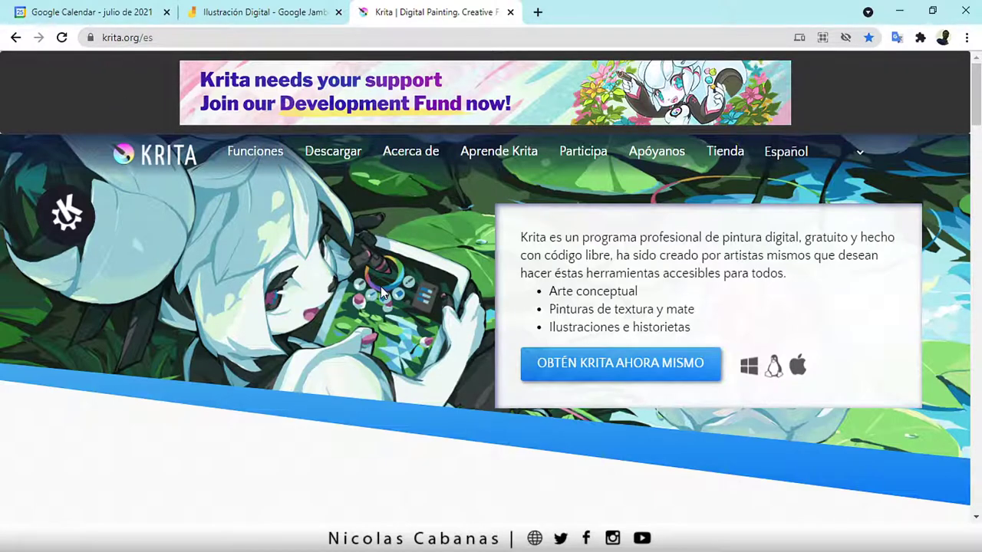
pyautogui.click(859, 157)
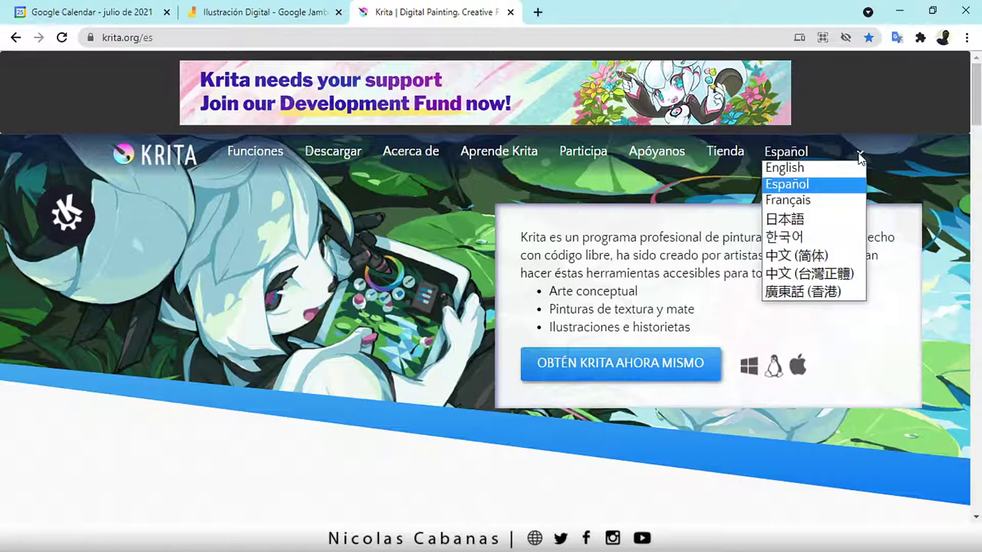
pyautogui.click(814, 186)
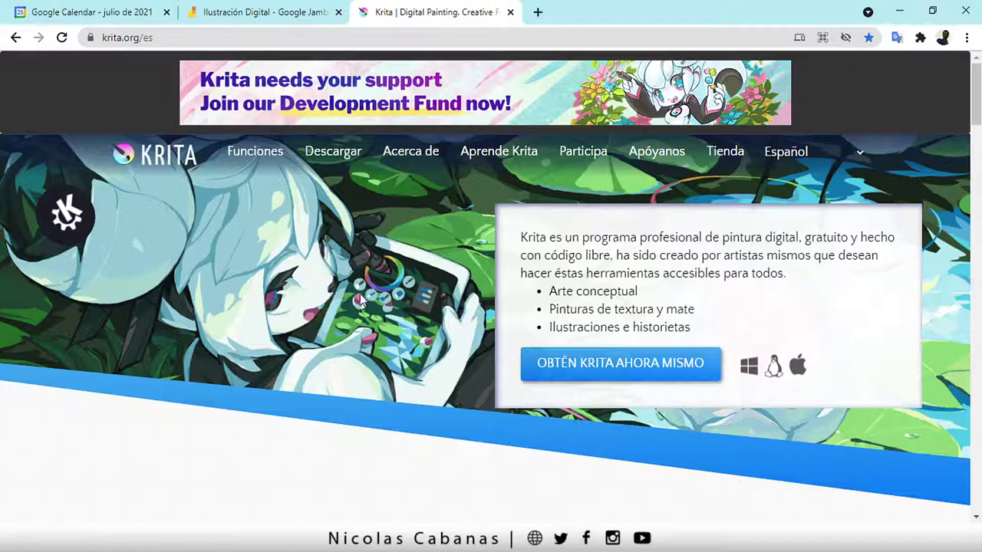
pyautogui.scroll(-2, 460, 299)
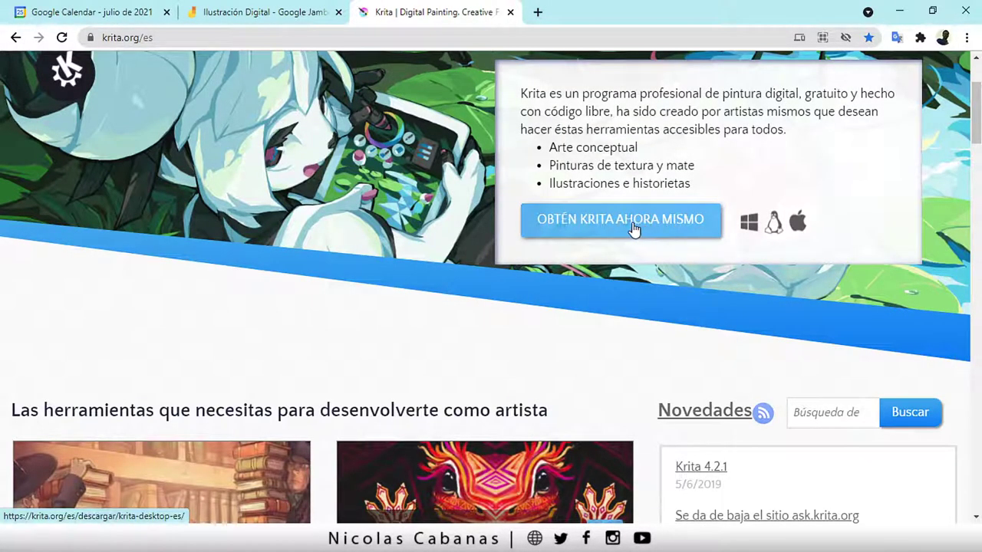
pyautogui.click(633, 229)
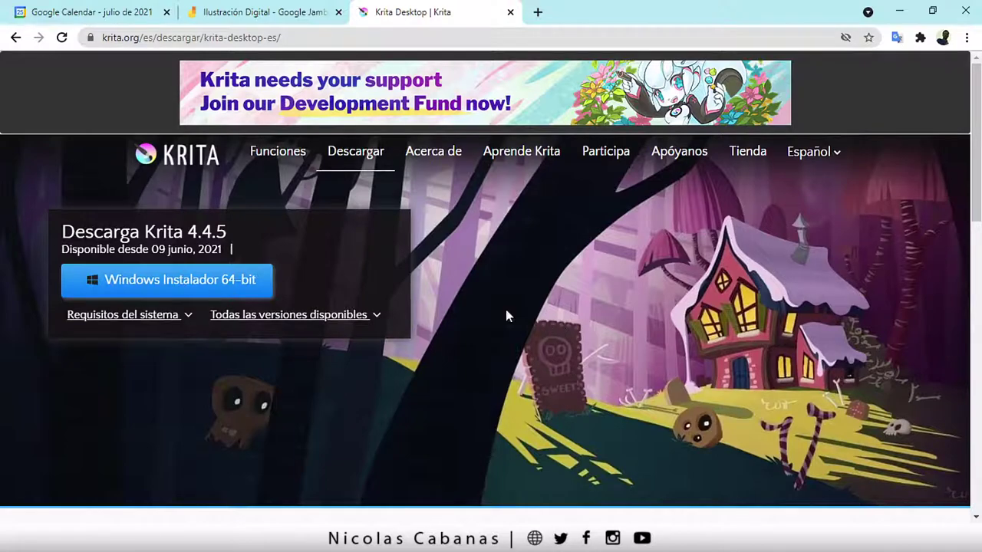
# Step: Position the Vídeos Explorer window over the page and bring up options for Este equipo
pyautogui.scroll(-1, 344, 340)
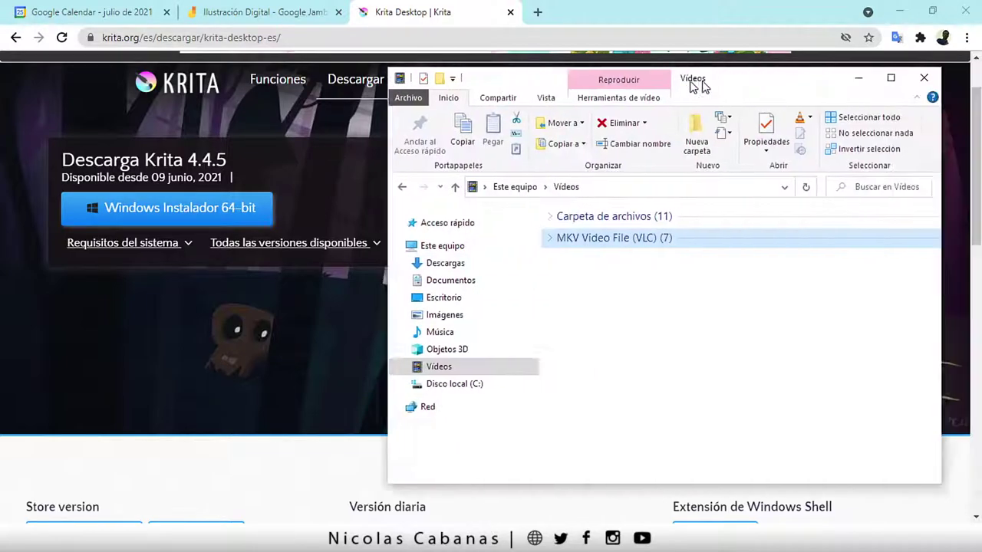
pyautogui.moveTo(695, 86); pyautogui.dragTo(653, 91)
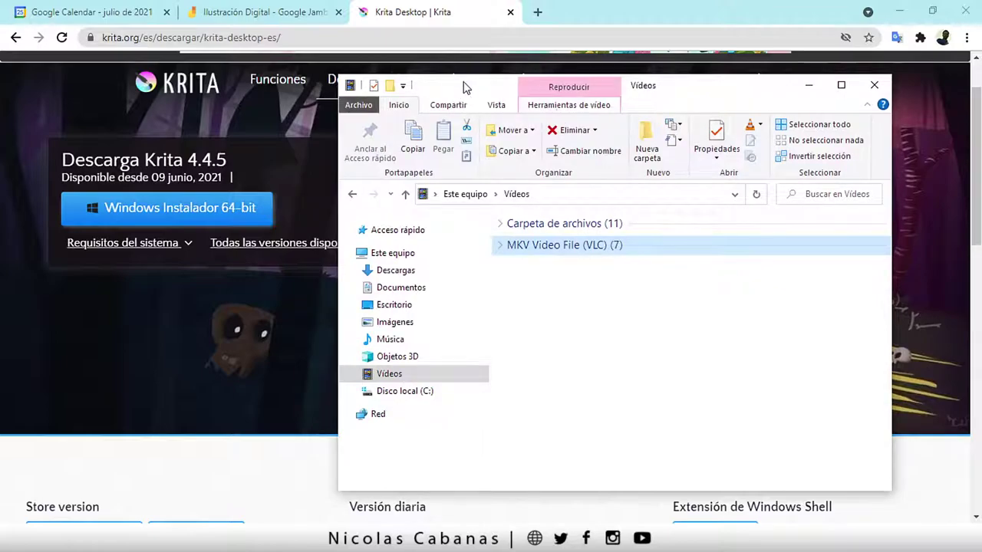
pyautogui.moveTo(464, 87)
pyautogui.mouseDown()
pyautogui.moveTo(385, 111)
pyautogui.moveTo(402, 72)
pyautogui.mouseUp()
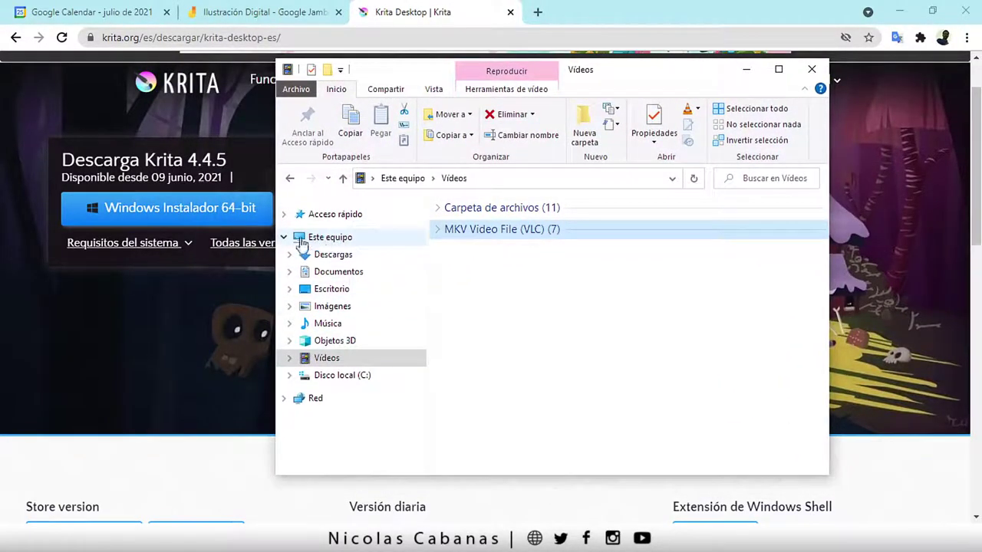
pyautogui.rightClick(365, 240)
# Step: Open Este equipo's properties and highlight the 64-bit system type
pyautogui.click(412, 428)
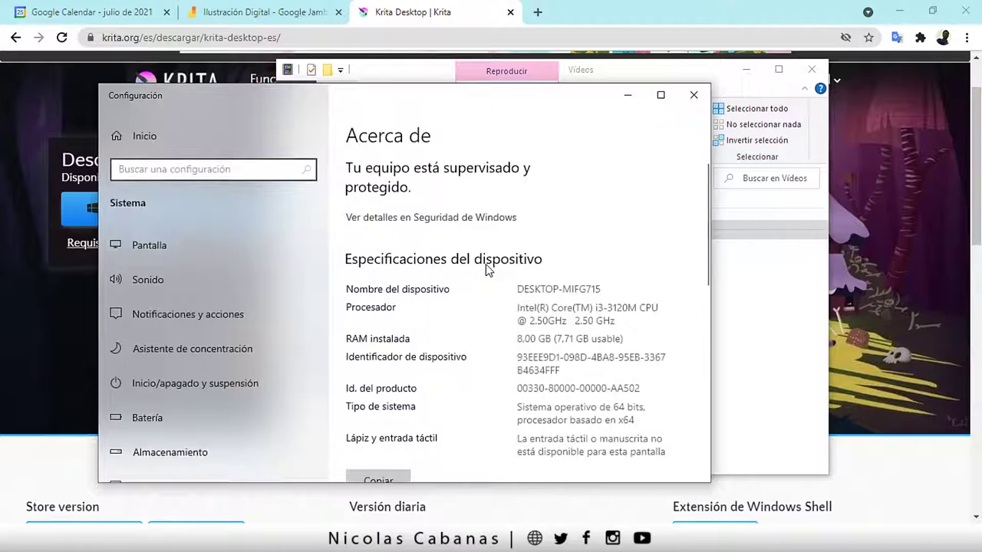
pyautogui.scroll(-3, 555, 375)
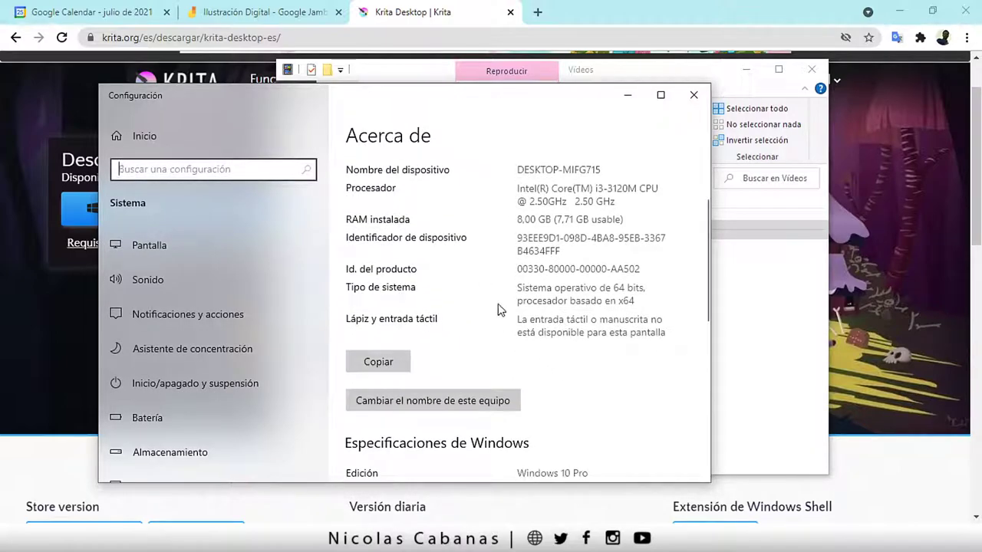
pyautogui.scroll(-3, 544, 315)
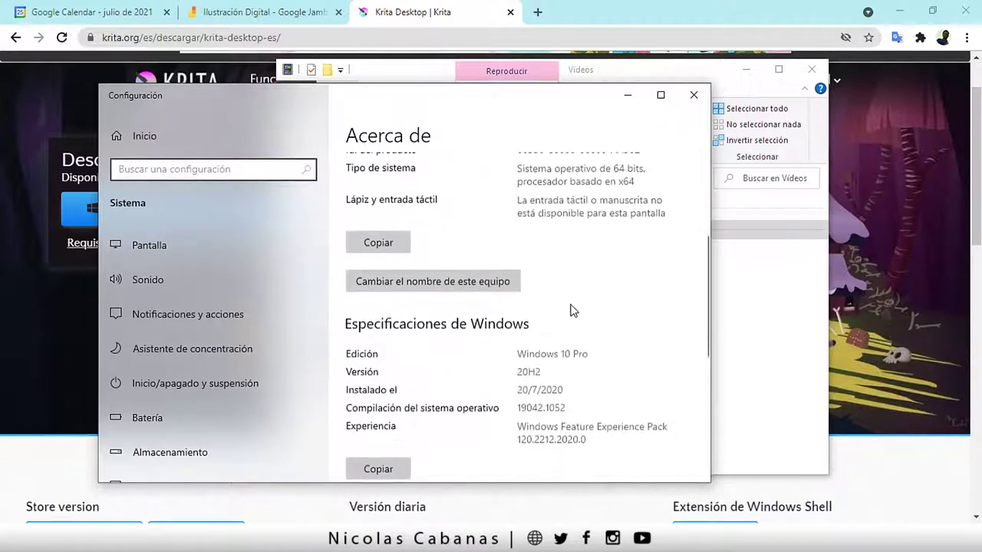
pyautogui.click(370, 170)
pyautogui.moveTo(537, 169); pyautogui.dragTo(644, 180)
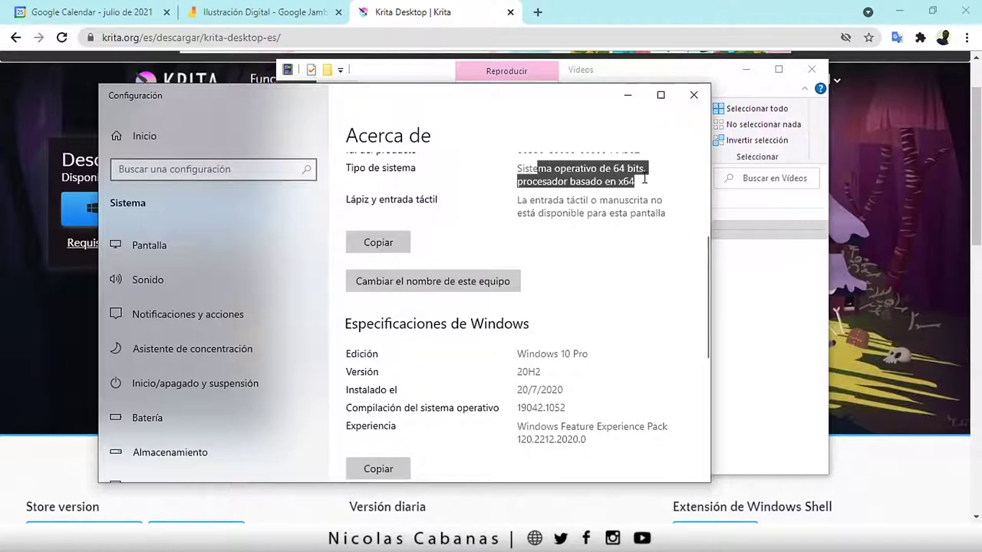
# Step: Minimize Settings and the Vídeos window to reveal the Krita download page
pyautogui.scroll(1, 634, 250)
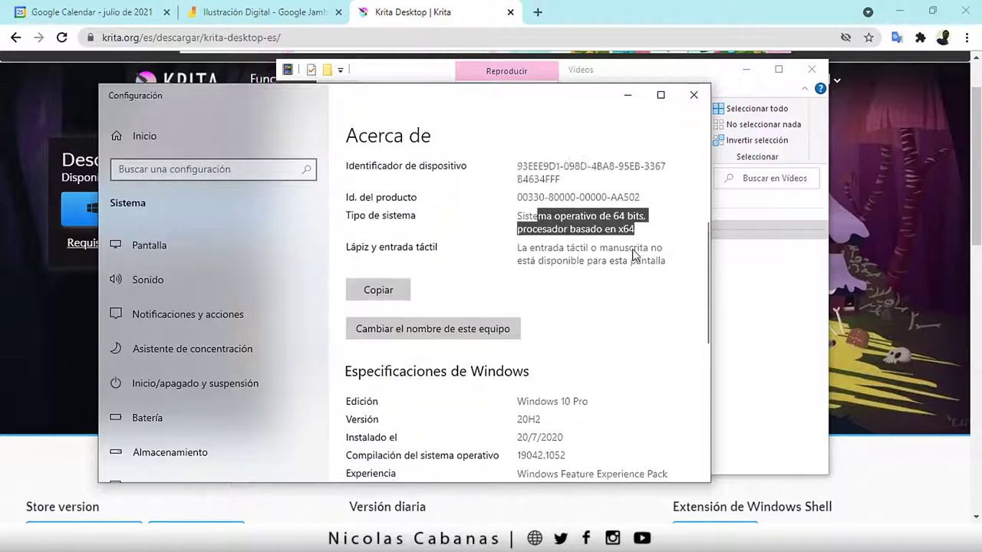
pyautogui.scroll(1, 613, 291)
pyautogui.scroll(-1, 589, 333)
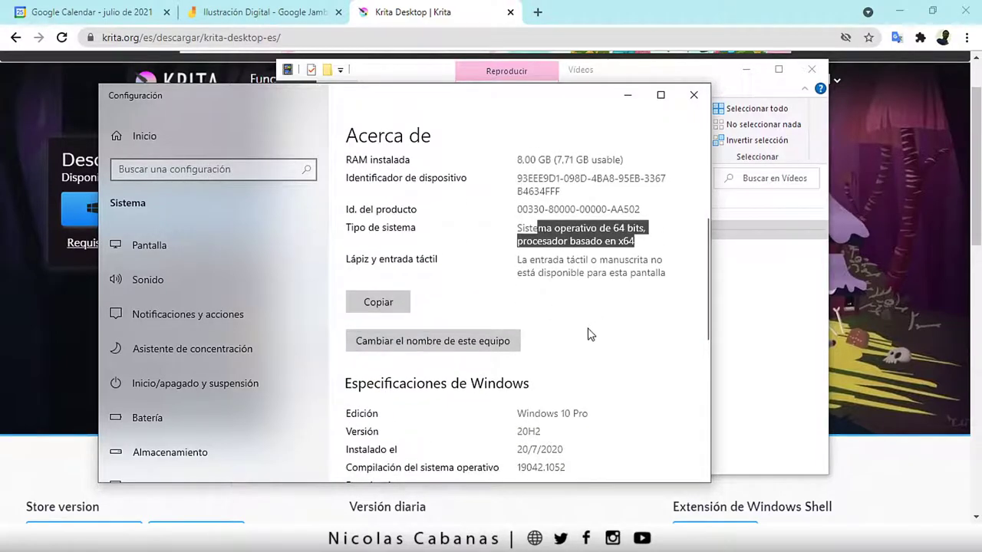
pyautogui.click(627, 95)
pyautogui.click(736, 73)
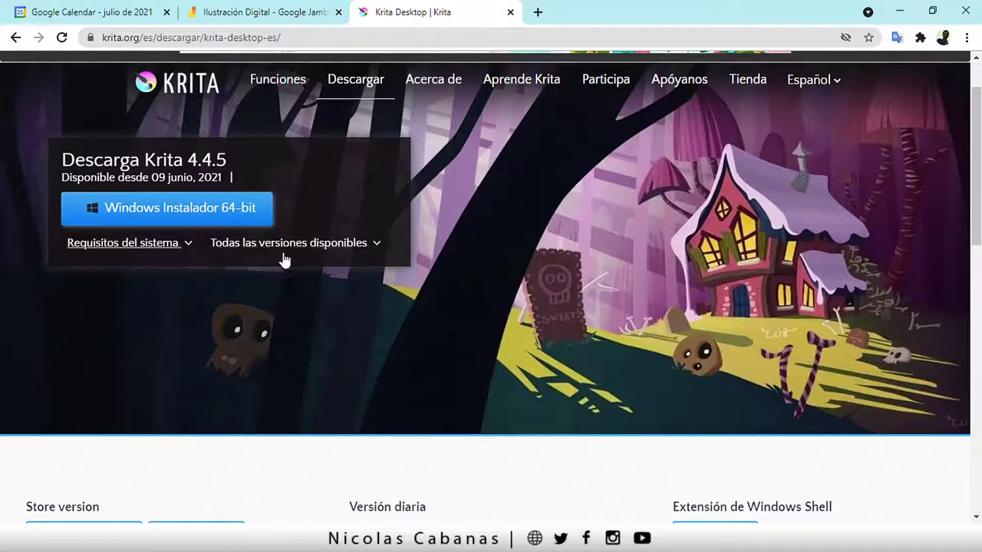
# Step: Glance at the list of available versions, then expand Krita's system requirements
pyautogui.scroll(-3, 507, 328)
pyautogui.scroll(4, 506, 327)
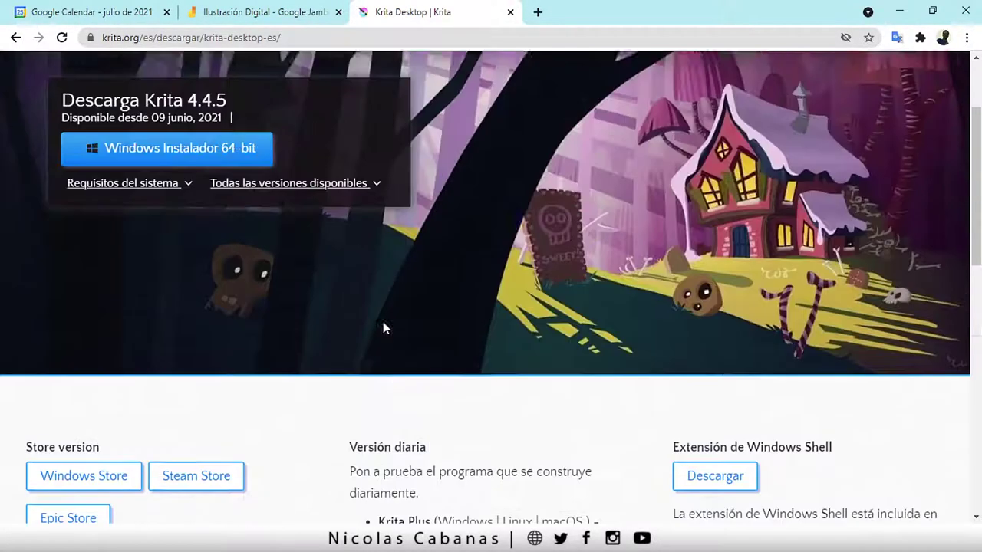
pyautogui.click(357, 314)
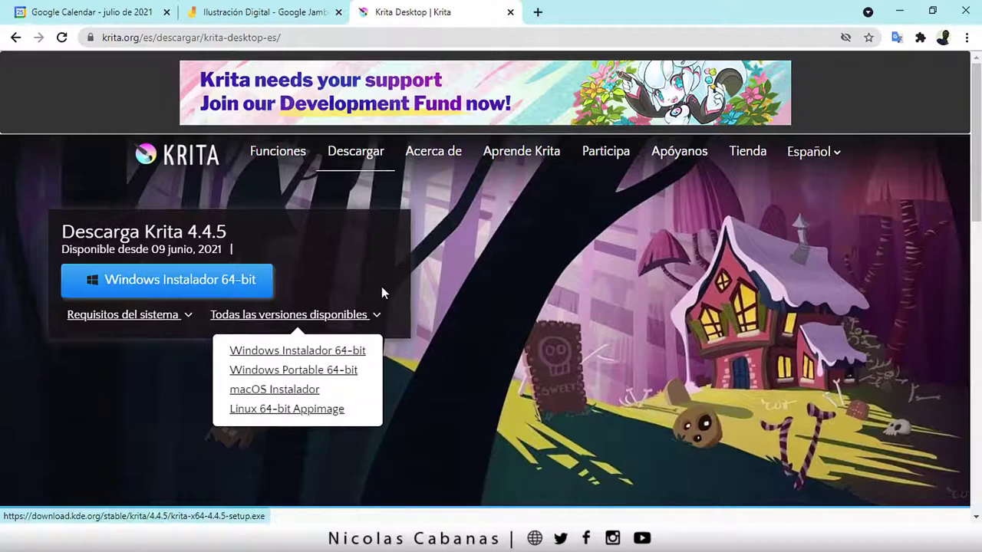
pyautogui.click(331, 315)
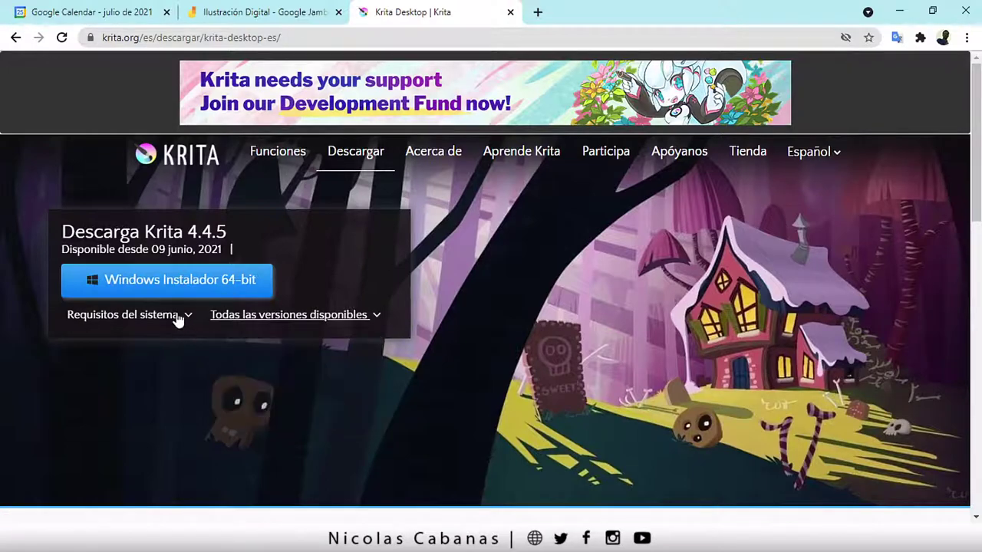
pyautogui.click(178, 316)
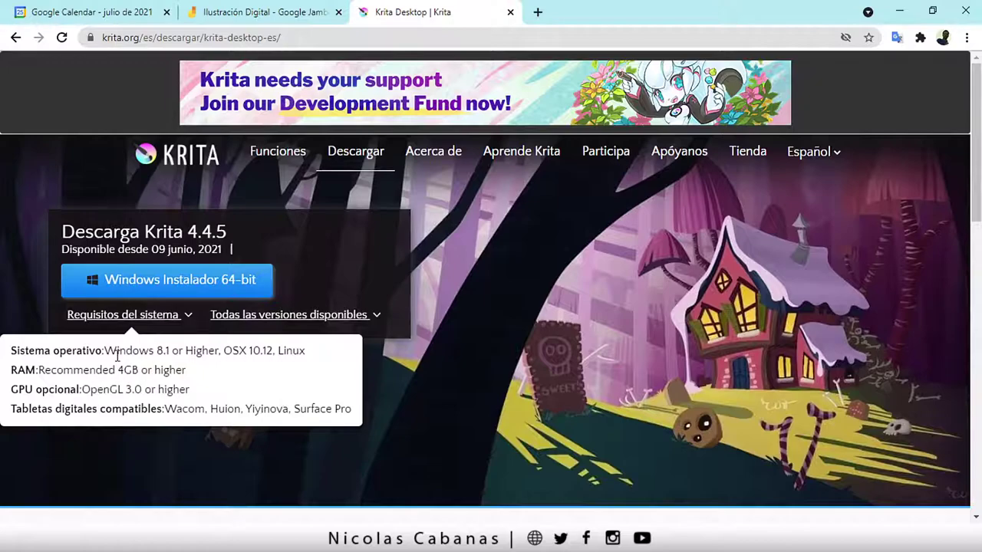
# Step: Highlight the operating system, 4GB RAM, OpenGL 3.0 and tablet requirement lines
pyautogui.moveTo(106, 352); pyautogui.dragTo(259, 352)
pyautogui.moveTo(83, 370); pyautogui.dragTo(202, 373)
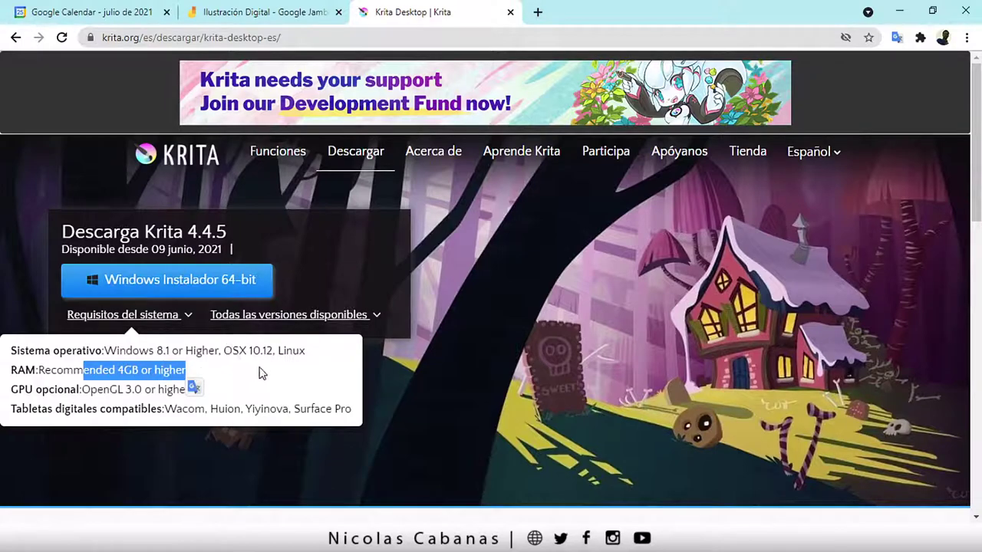
pyautogui.click(147, 370)
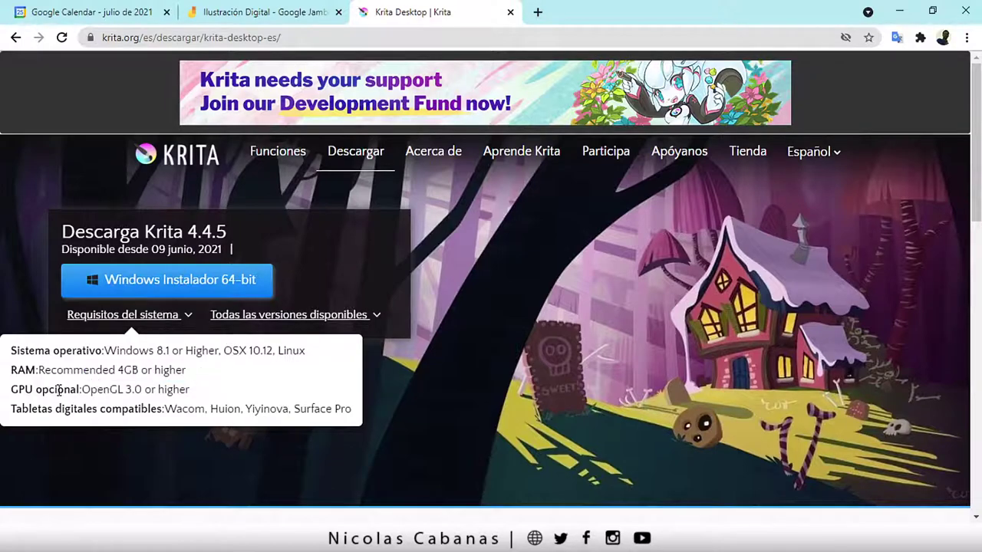
pyautogui.moveTo(36, 390); pyautogui.dragTo(189, 391)
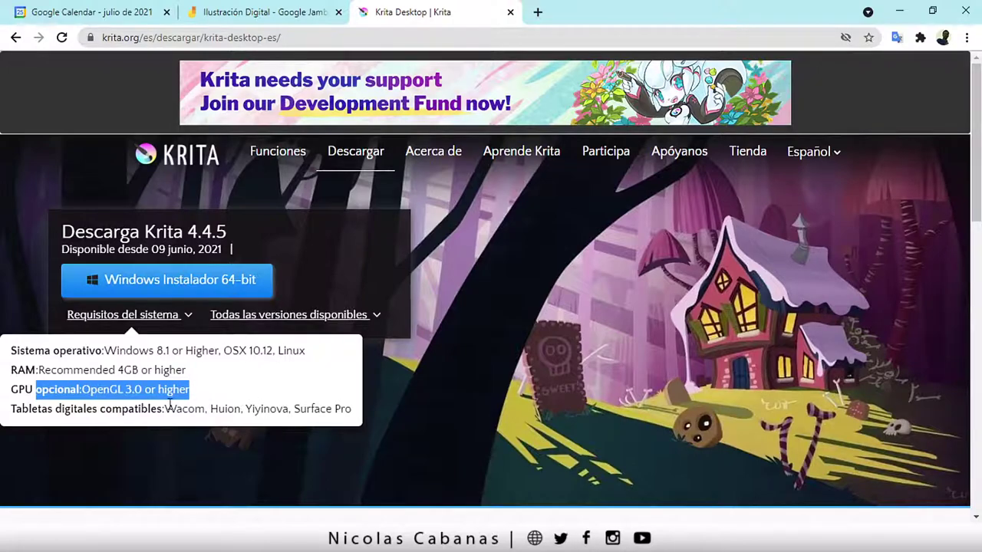
pyautogui.click(99, 405)
pyautogui.moveTo(32, 414); pyautogui.dragTo(254, 391)
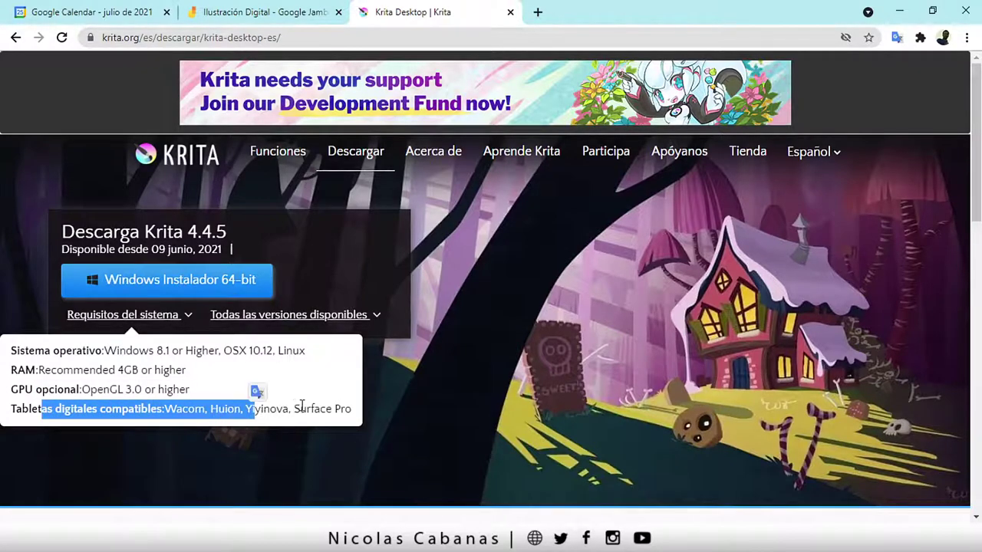
pyautogui.click(296, 409)
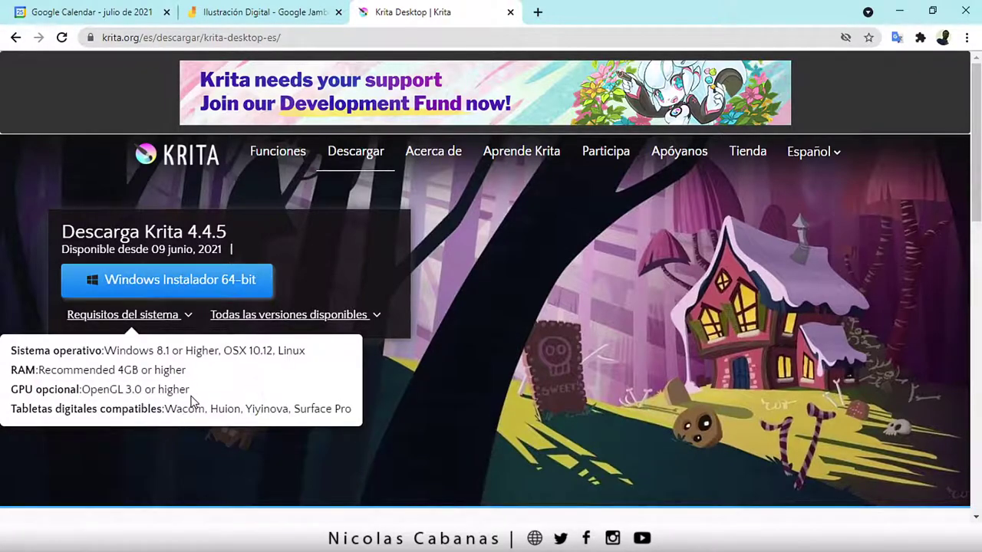
# Step: Re-highlight the full requirements block, the 4GB RAM recommendation and Windows 8.1
pyautogui.moveTo(35, 350); pyautogui.dragTo(247, 408)
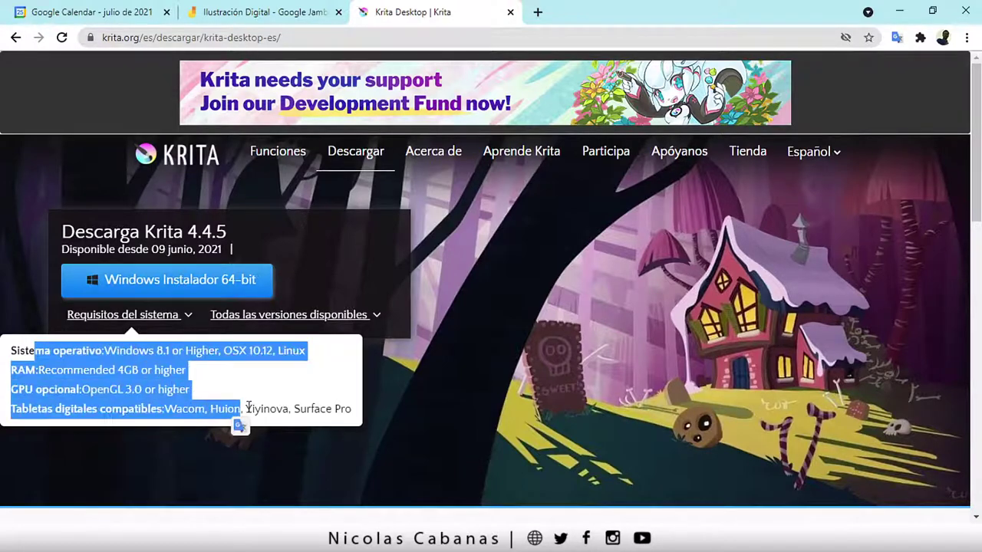
pyautogui.click(138, 370)
pyautogui.moveTo(117, 370); pyautogui.dragTo(151, 369)
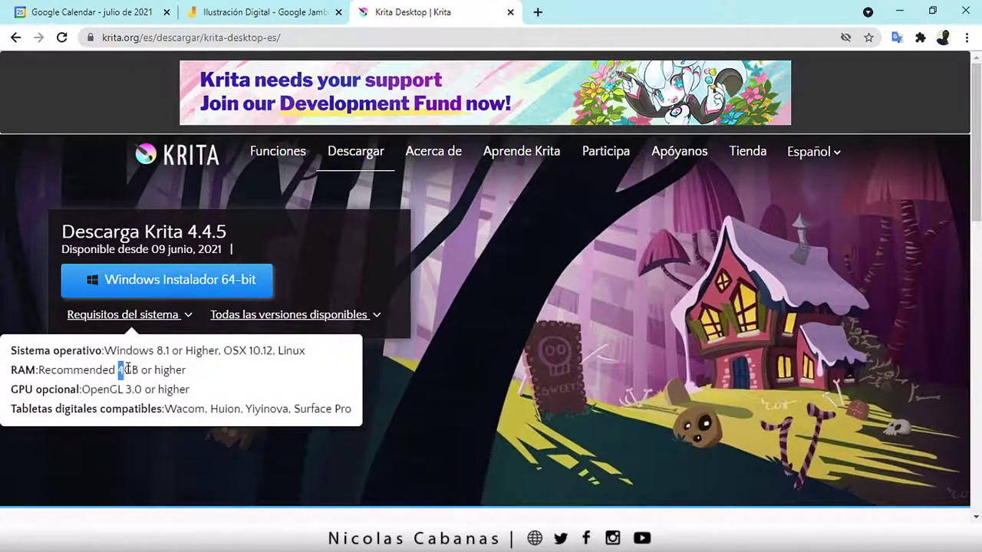
pyautogui.click(168, 374)
pyautogui.moveTo(74, 355); pyautogui.dragTo(388, 412)
pyautogui.click(555, 408)
pyautogui.moveTo(139, 351); pyautogui.dragTo(180, 351)
pyautogui.click(428, 403)
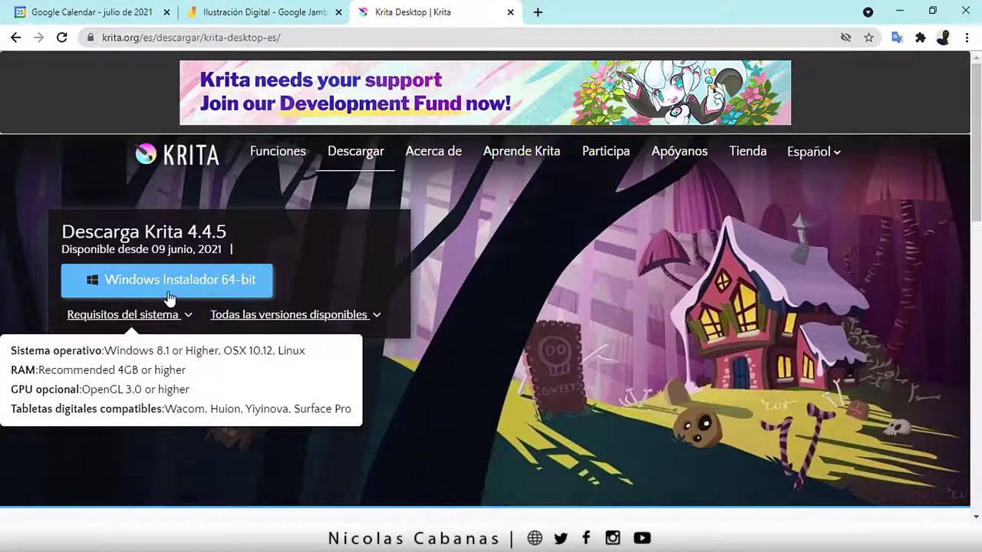
# Step: Cancel saving the Windows 32-bit installer, then open the list of older Krita versions
pyautogui.scroll(-3, 474, 351)
pyautogui.scroll(-2, 514, 334)
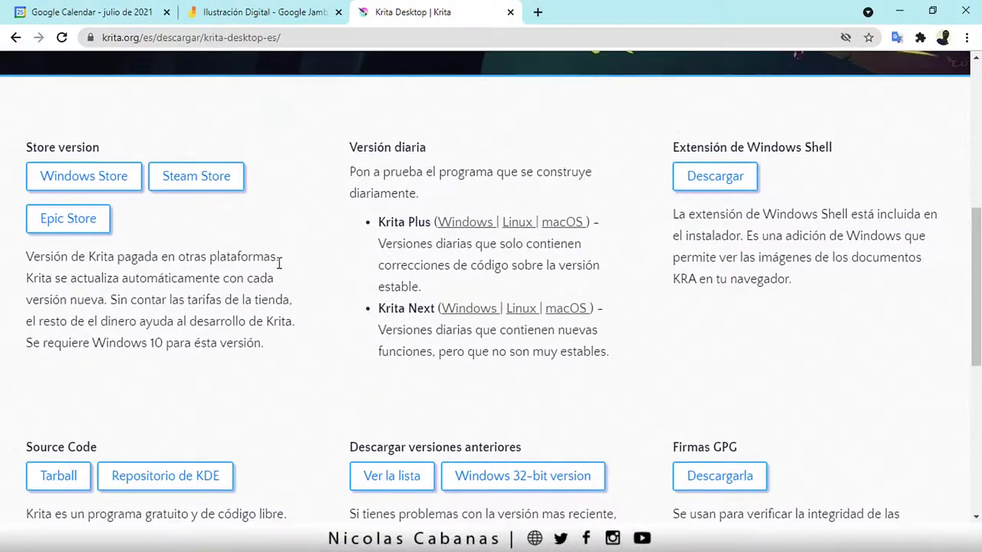
pyautogui.scroll(-3, 282, 276)
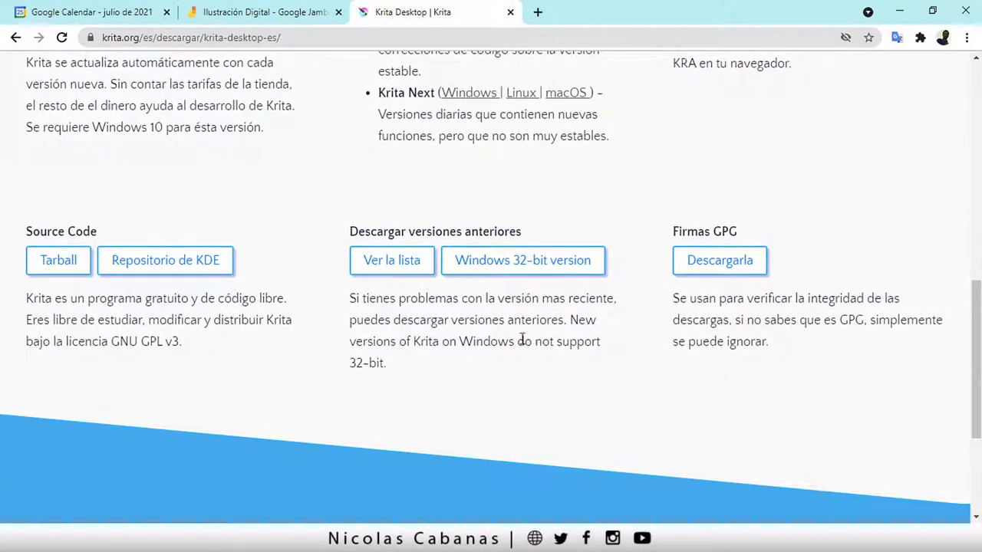
pyautogui.moveTo(394, 231); pyautogui.dragTo(521, 231)
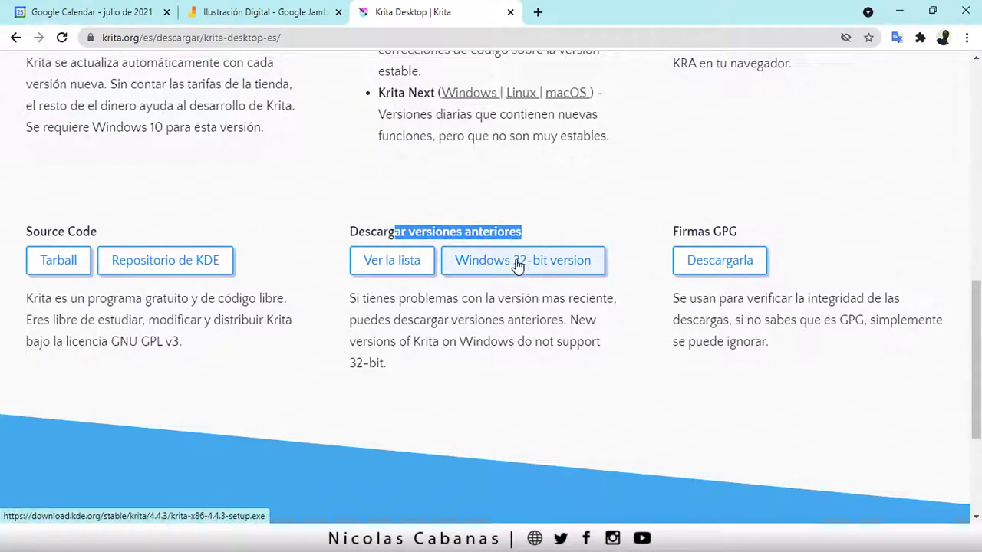
pyautogui.click(516, 265)
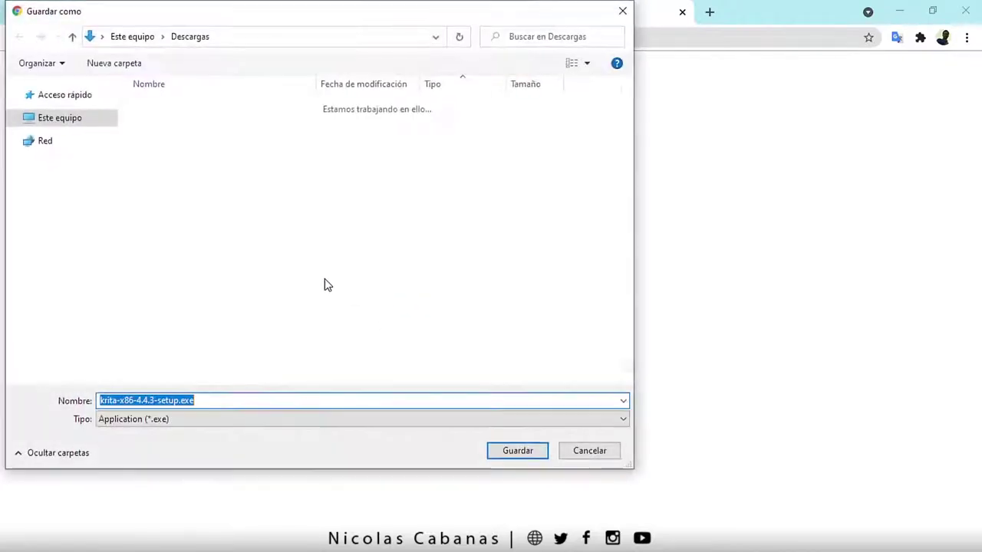
pyautogui.click(589, 450)
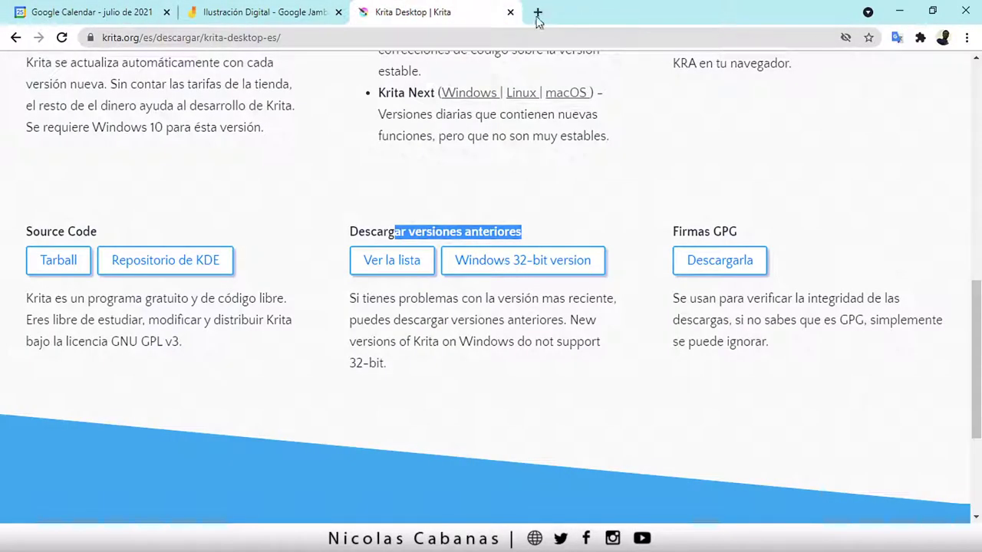
pyautogui.click(381, 271)
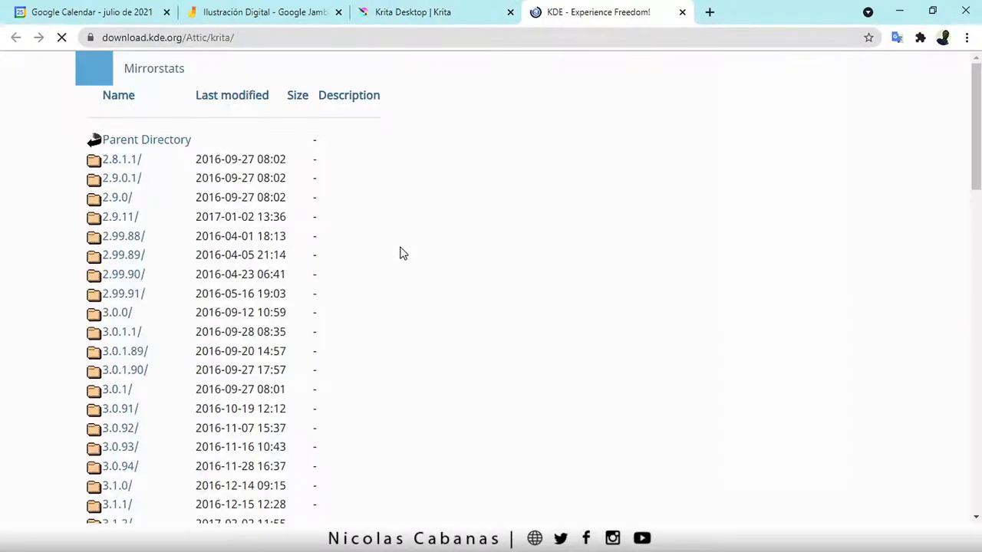
# Step: Browse the Attic/krita directory listing and open the 2.8.1.1 release folder
pyautogui.scroll(-4, 238, 335)
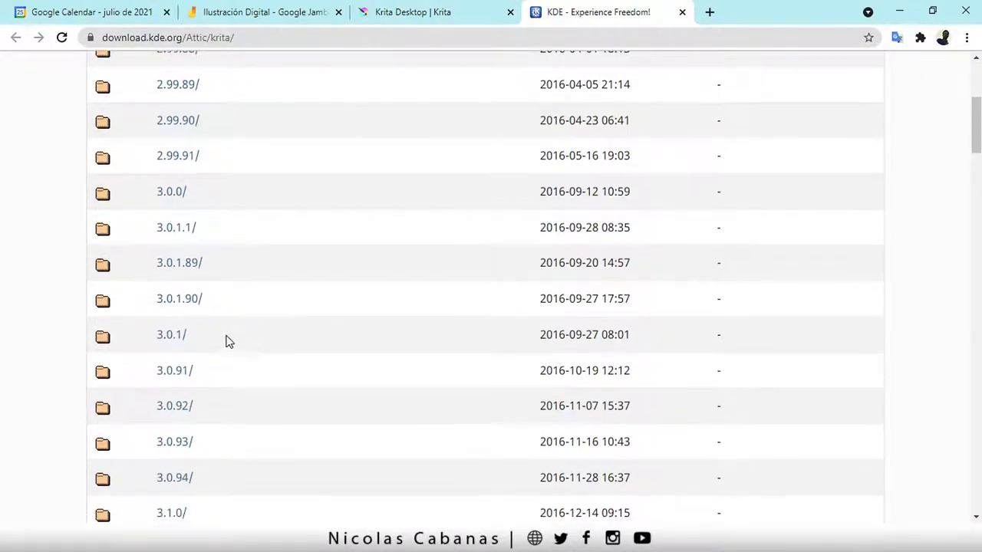
pyautogui.scroll(-3, 234, 342)
pyautogui.scroll(-3, 235, 345)
pyautogui.scroll(-3, 234, 355)
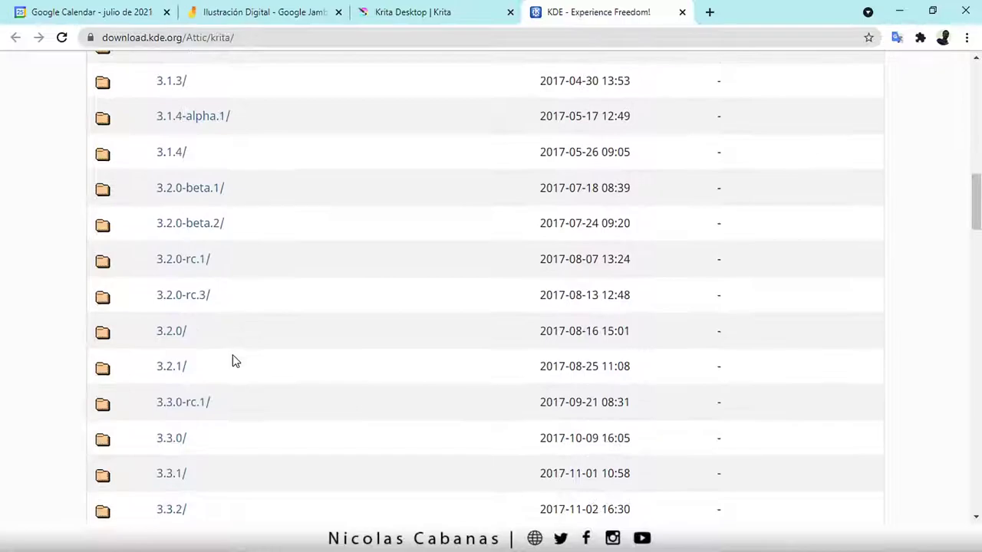
pyautogui.scroll(-3, 234, 356)
pyautogui.scroll(3, 235, 357)
pyautogui.scroll(-6, 239, 360)
pyautogui.scroll(-3, 241, 361)
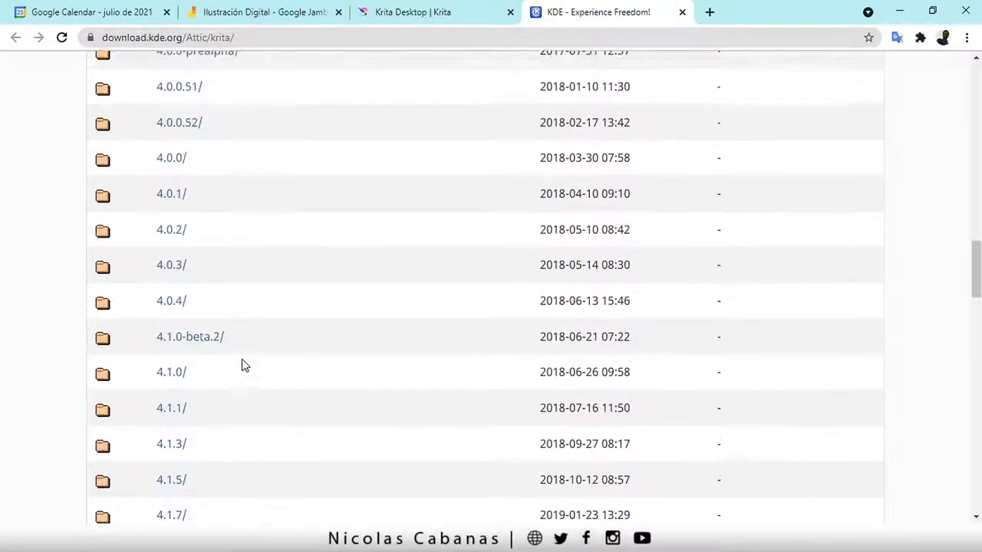
pyautogui.scroll(10, 241, 361)
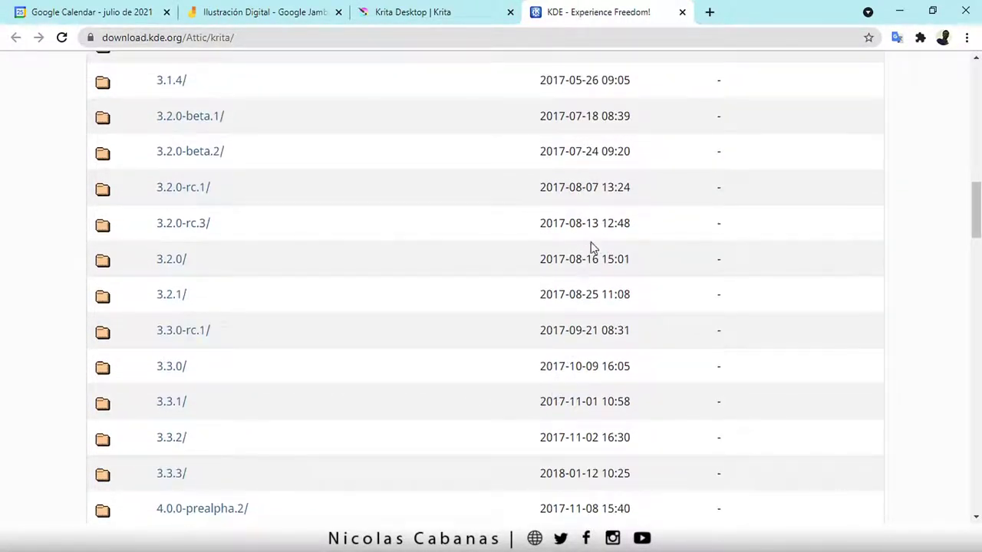
pyautogui.scroll(-5, 579, 449)
pyautogui.scroll(-3, 577, 445)
pyautogui.scroll(10, 564, 446)
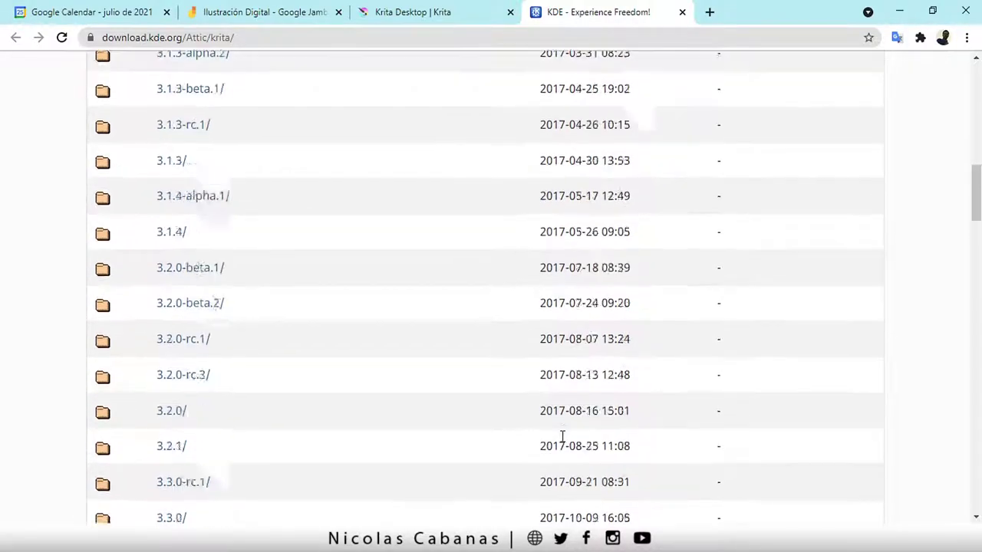
pyautogui.scroll(6, 562, 429)
pyautogui.scroll(5, 572, 313)
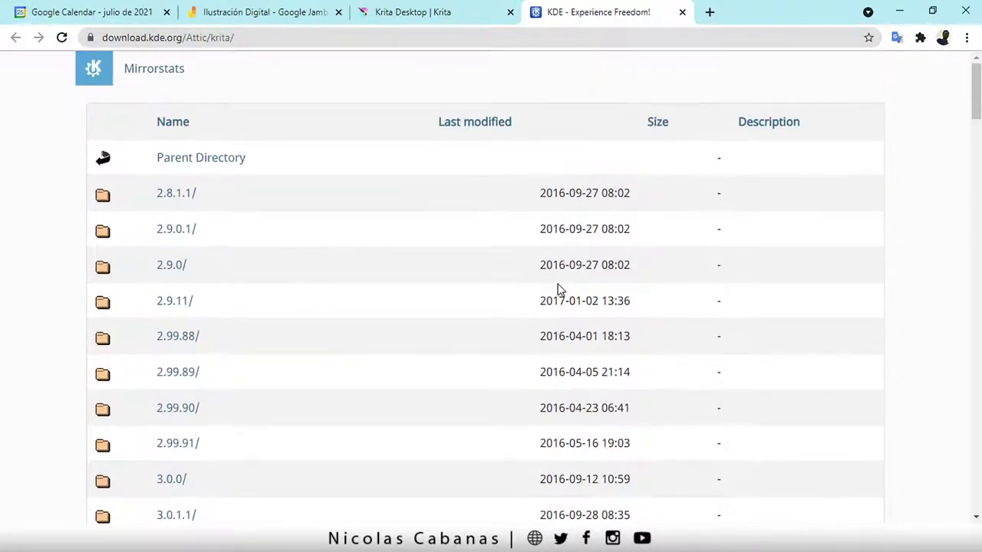
pyautogui.moveTo(542, 193); pyautogui.dragTo(581, 194)
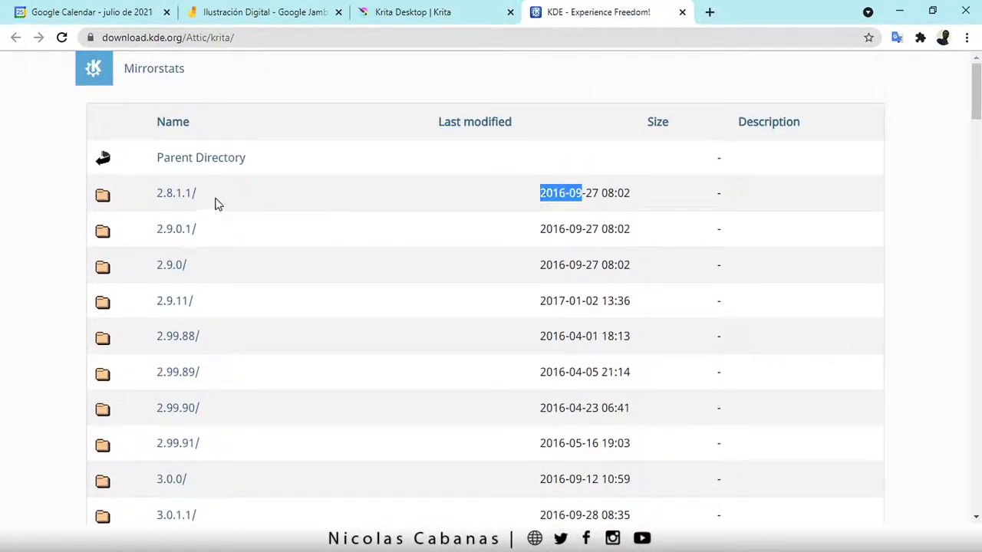
pyautogui.click(176, 201)
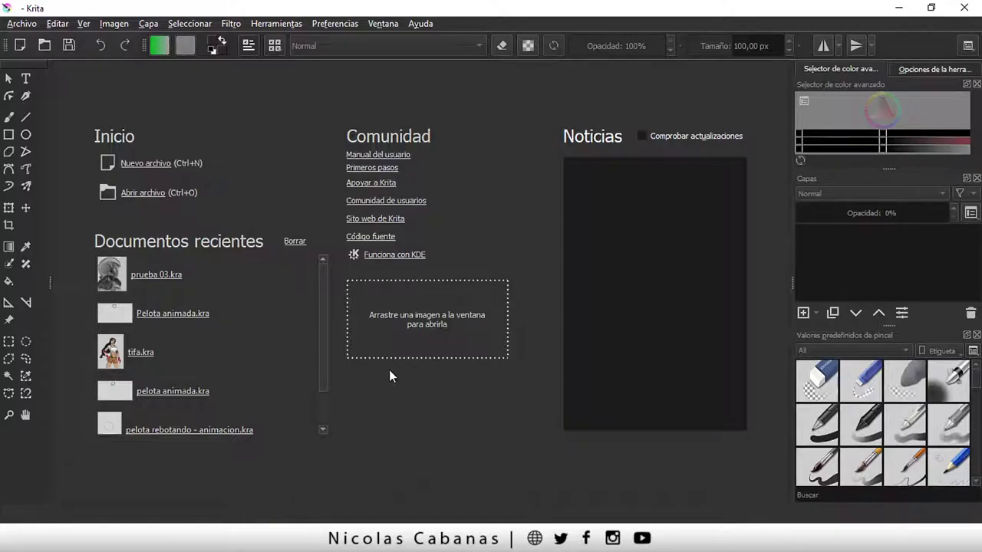
pyautogui.click(386, 25)
pyautogui.moveTo(420, 72)
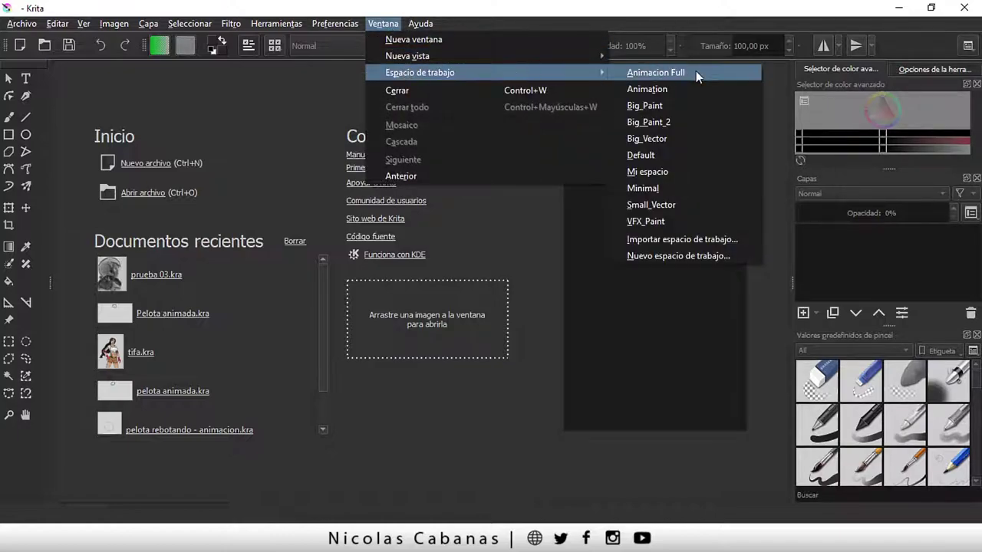
pyautogui.click(679, 153)
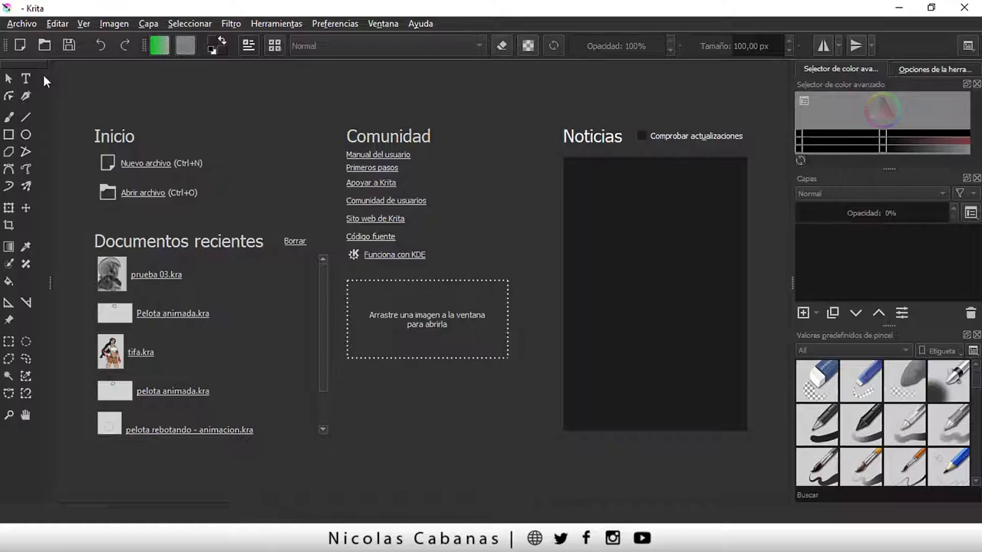
# Step: Open the new-document dialog with Ctrl+N, showing 1920 × 1080 pixels at 96 ppi
pyautogui.click(23, 26)
pyautogui.click(44, 13)
pyautogui.hotkey('ctrl', 'n')
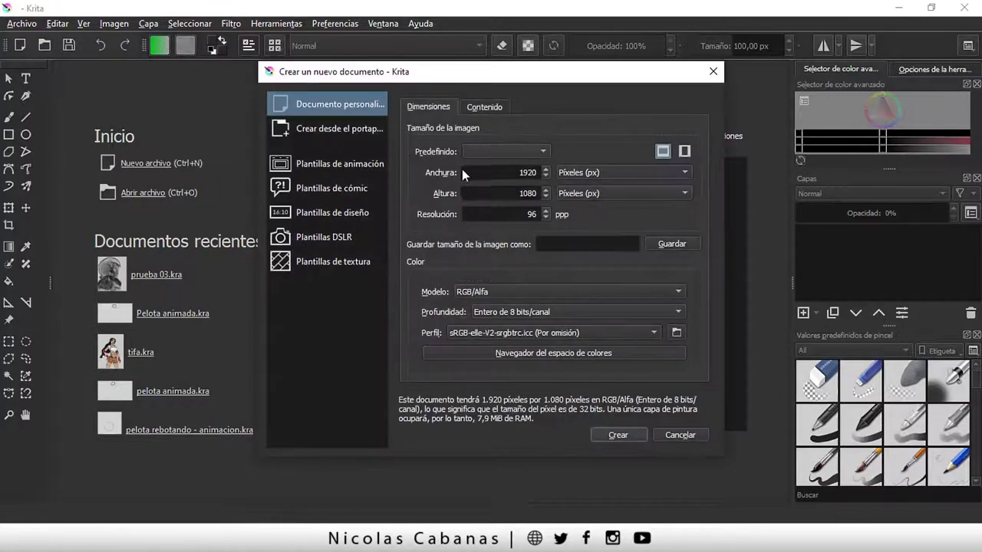
pyautogui.moveTo(507, 81); pyautogui.dragTo(491, 91)
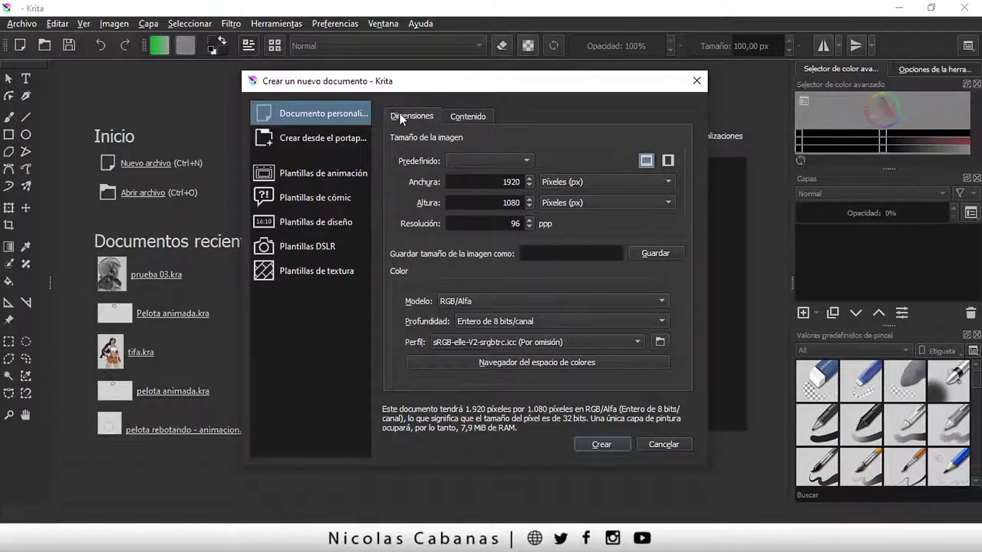
# Step: Switch the canvas width and height units to centimetres
pyautogui.click(568, 181)
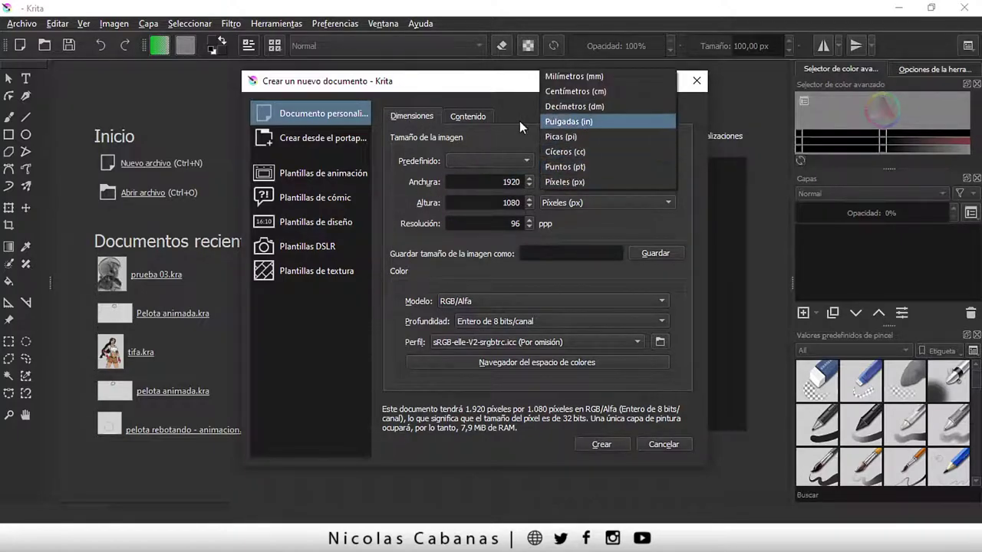
pyautogui.click(571, 184)
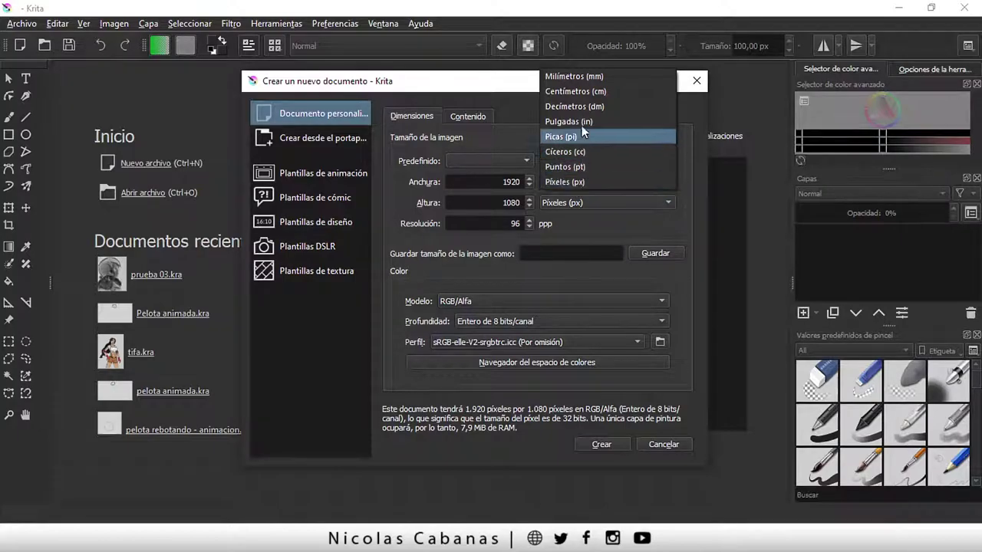
pyautogui.click(579, 94)
pyautogui.click(552, 202)
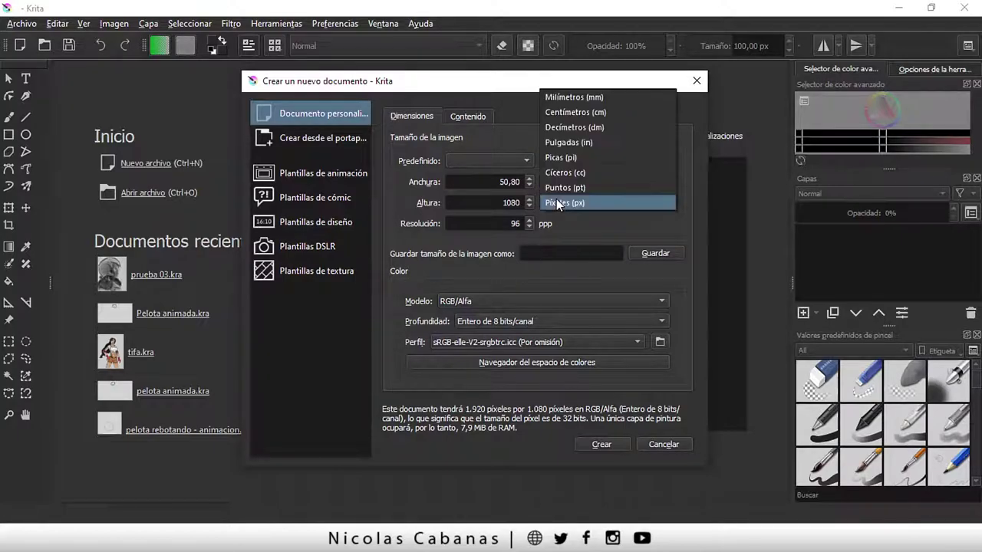
pyautogui.click(573, 111)
# Step: Choose the A4 (300 ppi) preset, giving 2480 × 3508 pixels
pyautogui.click(525, 157)
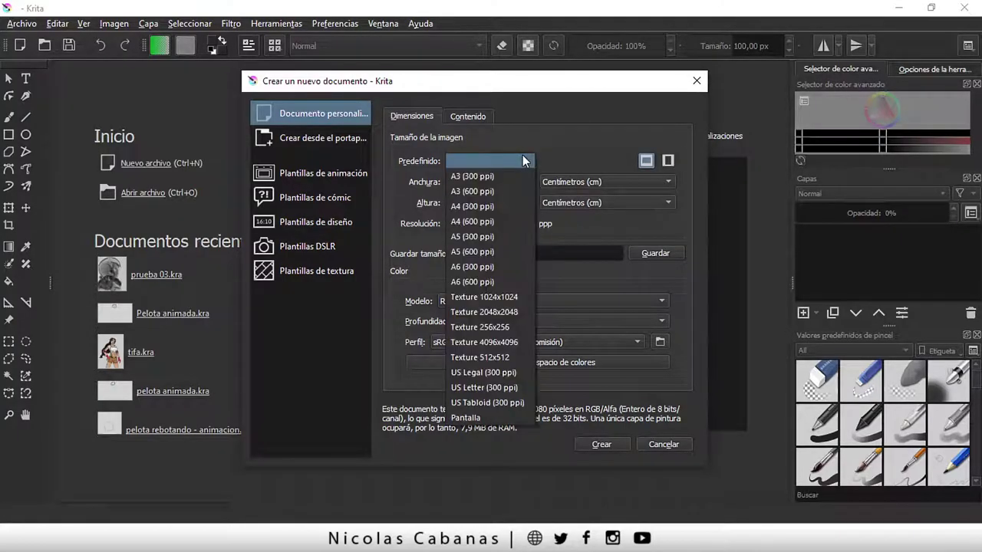
pyautogui.click(436, 170)
pyautogui.click(467, 157)
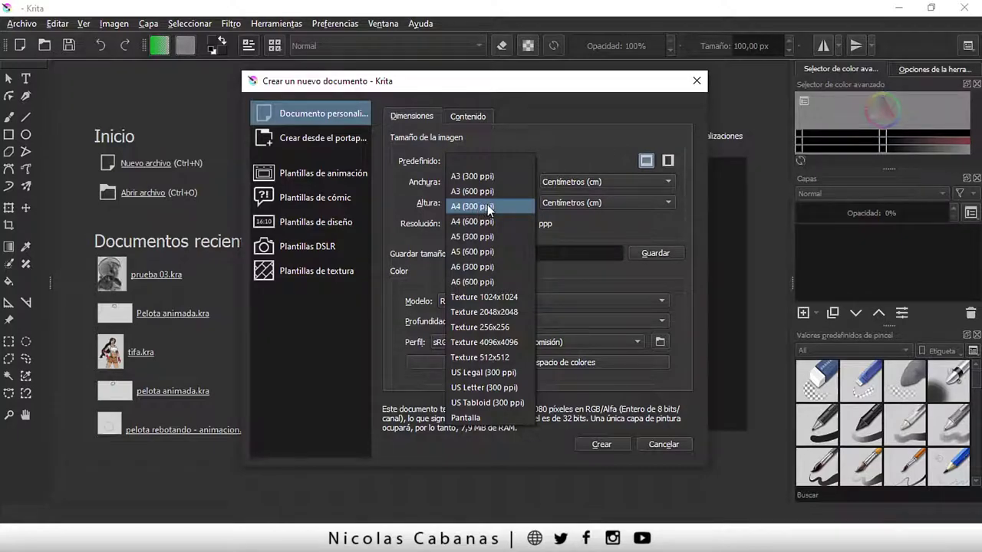
pyautogui.click(484, 204)
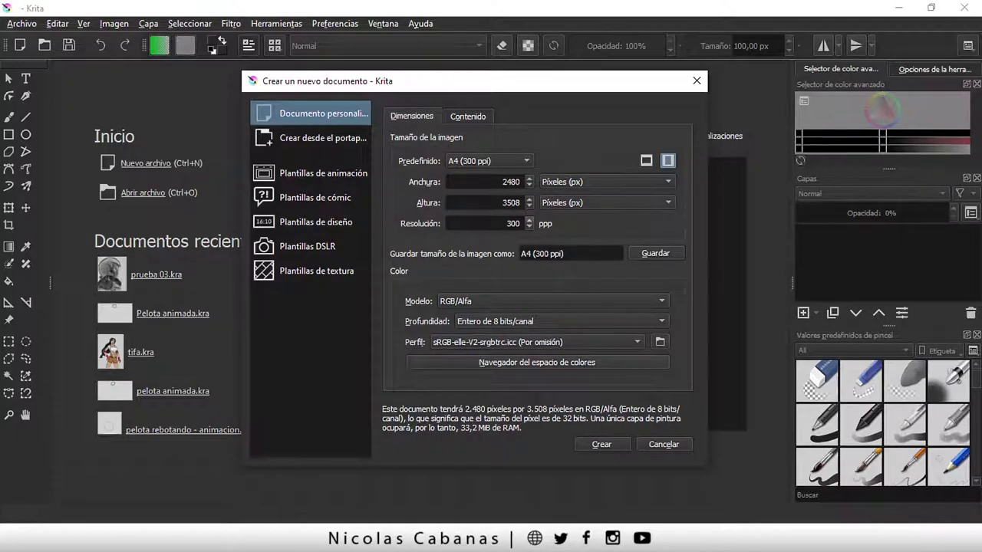
# Step: Create the blank 2480 × 3508 px A4 document and zoom in on the page
pyautogui.click(619, 441)
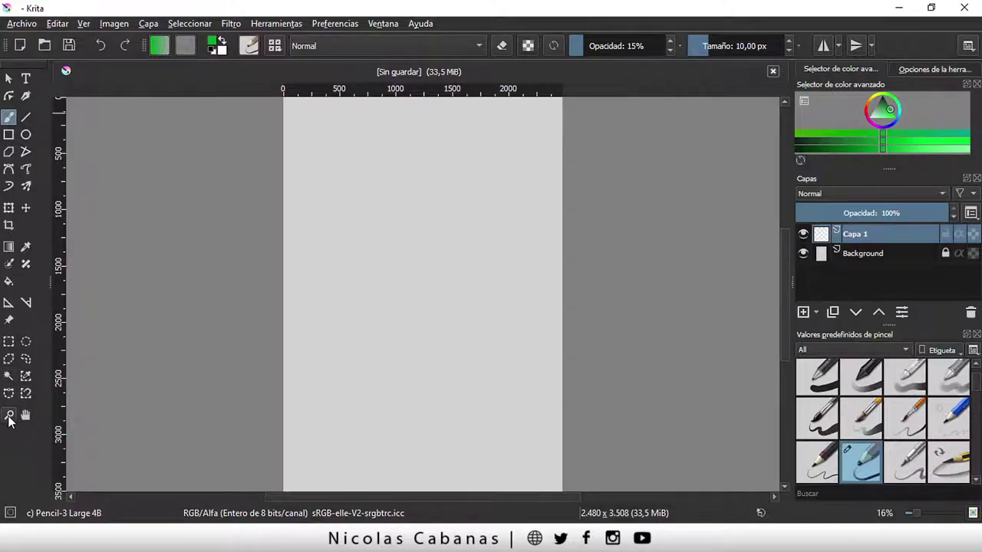
pyautogui.click(9, 416)
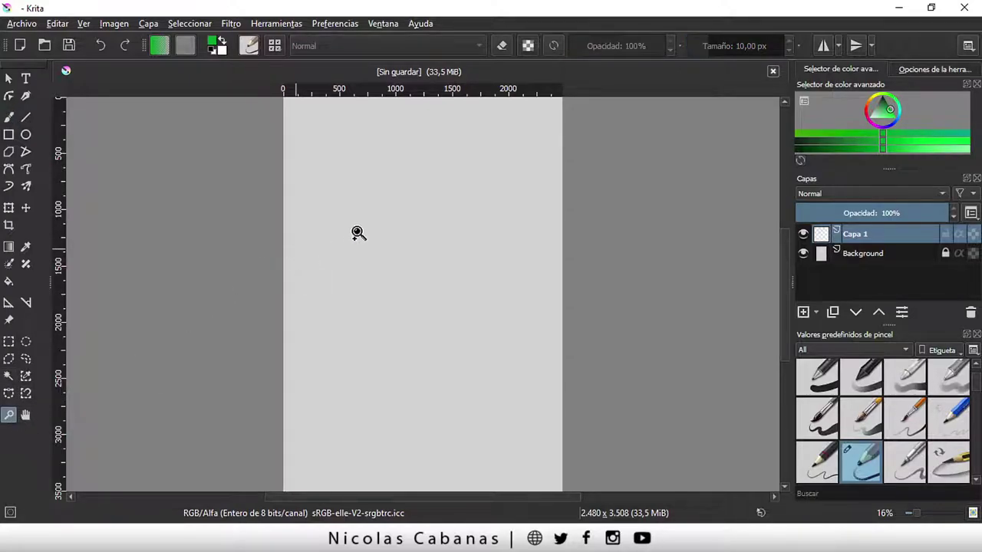
pyautogui.click(406, 222)
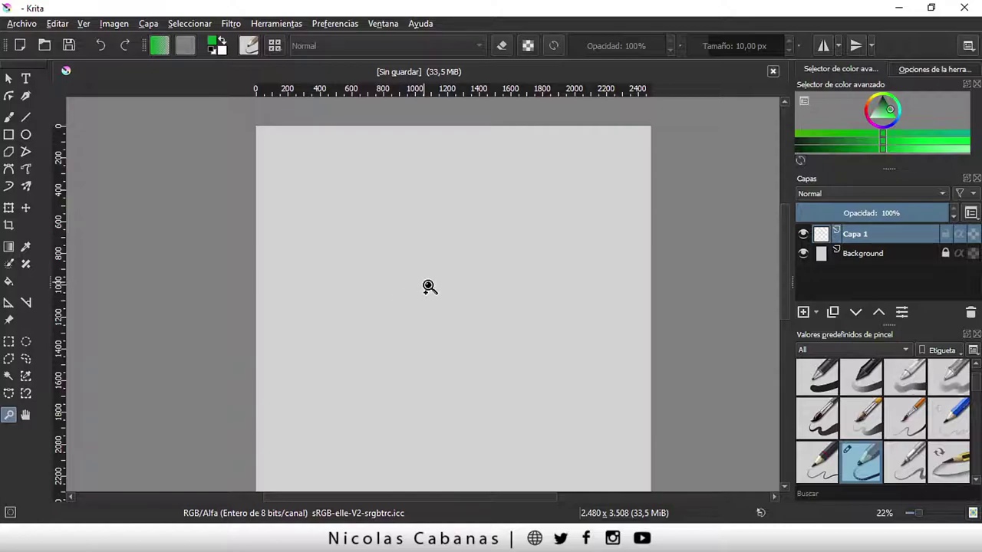
pyautogui.click(425, 342)
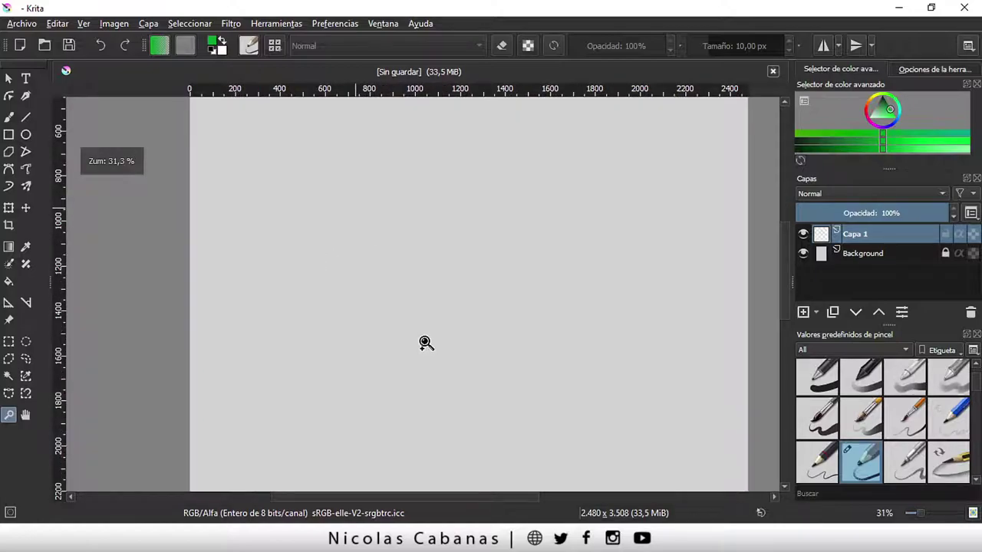
pyautogui.click(424, 342)
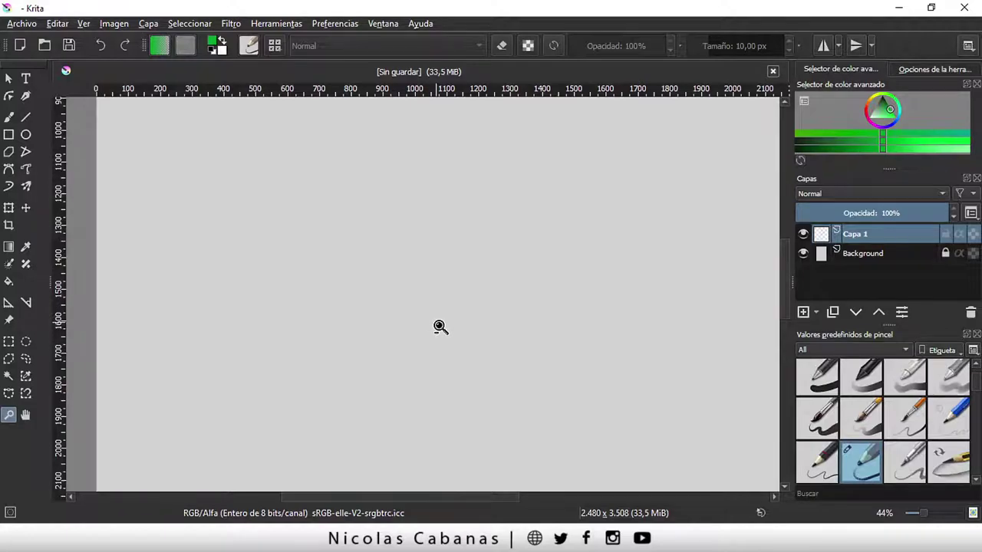
# Step: Zoom the page in and out repeatedly, ending on the whole-page view at 12.5%
pyautogui.keyDown('ctrl'); pyautogui.click(439, 327); pyautogui.keyUp('ctrl')
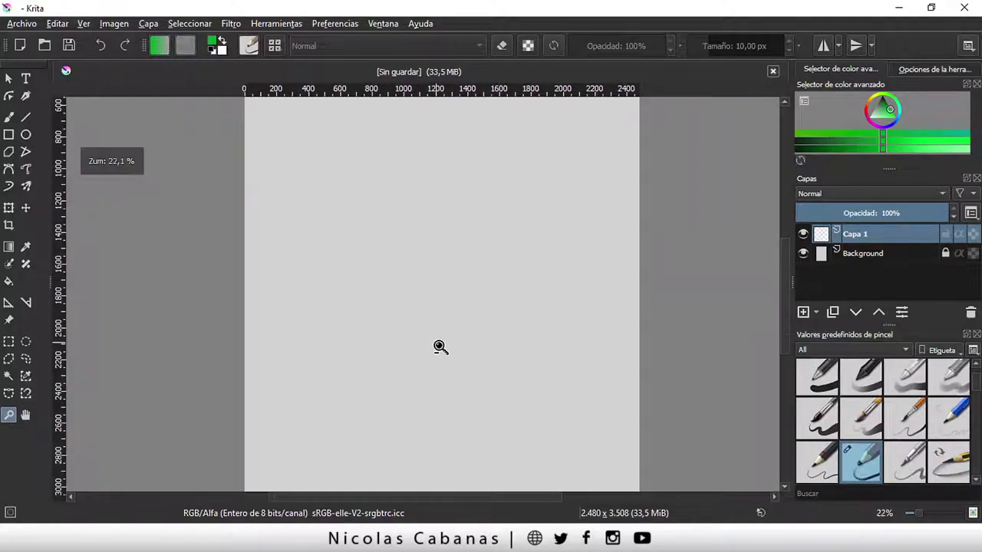
pyautogui.keyDown('ctrl'); pyautogui.click(434, 345); pyautogui.keyUp('ctrl')
pyautogui.click(425, 201)
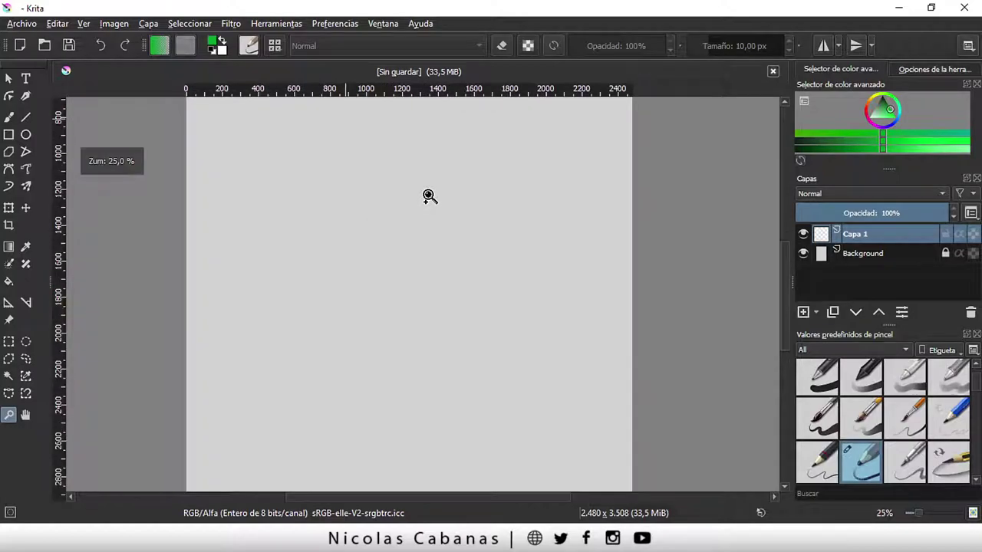
pyautogui.keyDown('ctrl'); pyautogui.click(426, 197); pyautogui.keyUp('ctrl')
pyautogui.keyDown('ctrl'); pyautogui.click(424, 194); pyautogui.keyUp('ctrl')
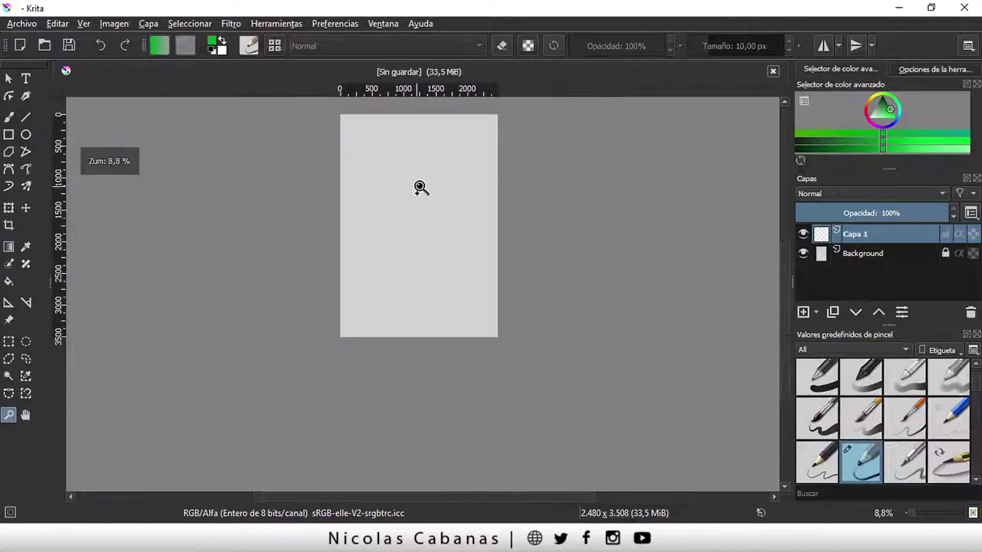
pyautogui.click(434, 127)
pyautogui.click(435, 136)
pyautogui.click(437, 142)
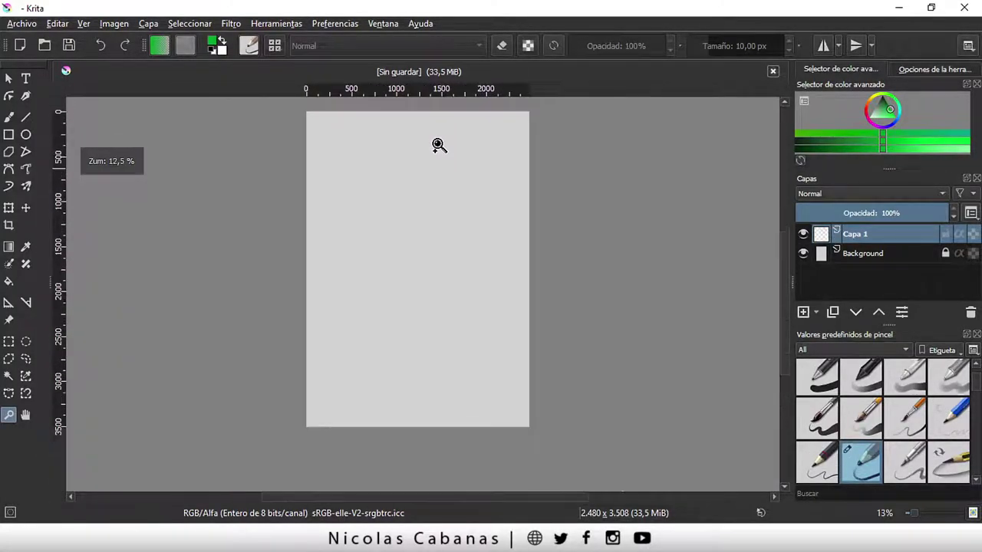
pyautogui.click(436, 143)
pyautogui.click(439, 145)
pyautogui.keyDown('ctrl'); pyautogui.click(438, 145); pyautogui.keyUp('ctrl')
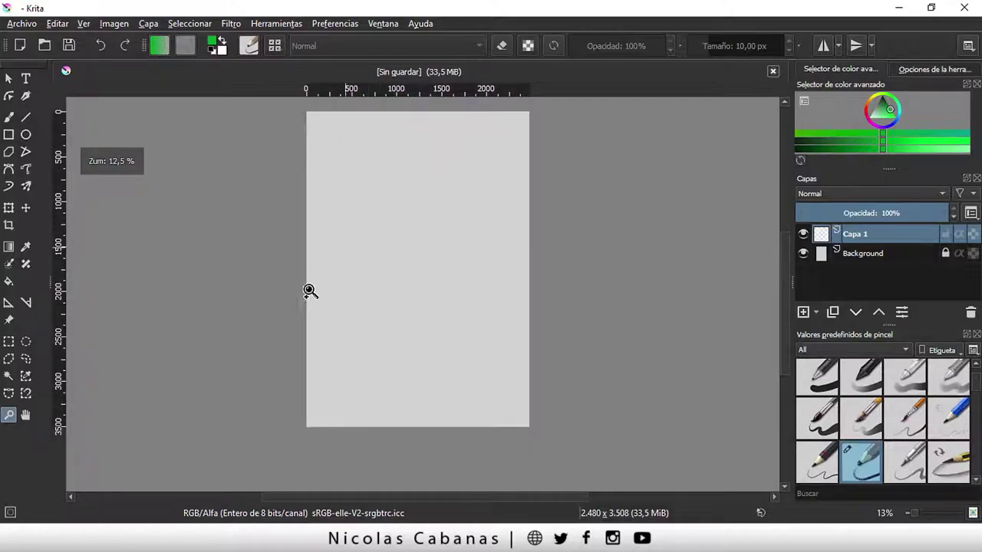
# Step: Pan the page lower and zoom in on it to 67%
pyautogui.click(27, 418)
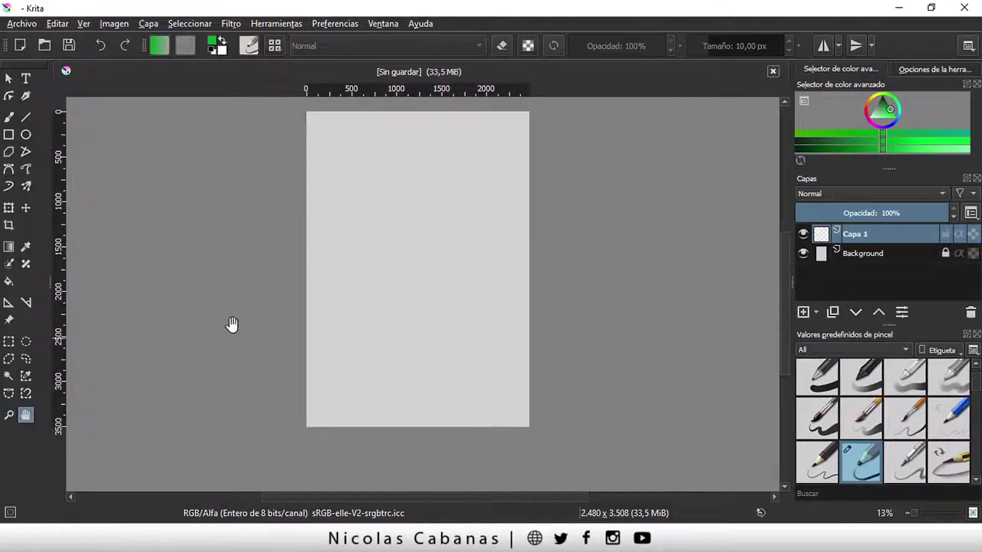
pyautogui.moveTo(401, 225)
pyautogui.mouseDown()
pyautogui.moveTo(493, 271)
pyautogui.moveTo(391, 266)
pyautogui.moveTo(397, 254)
pyautogui.moveTo(469, 254)
pyautogui.moveTo(432, 243)
pyautogui.mouseUp()
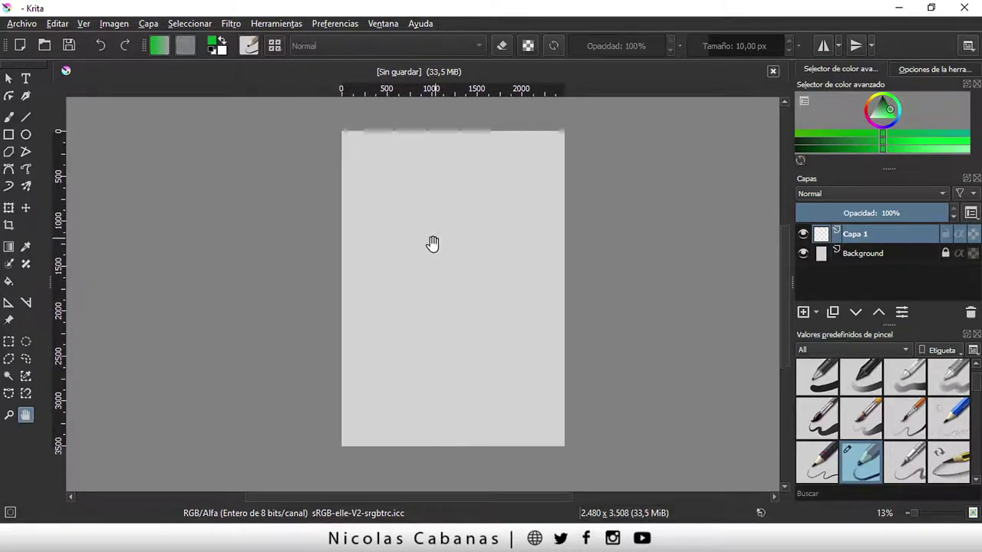
pyautogui.click(8, 415)
pyautogui.moveTo(395, 277); pyautogui.dragTo(434, 255)
pyautogui.click(433, 256)
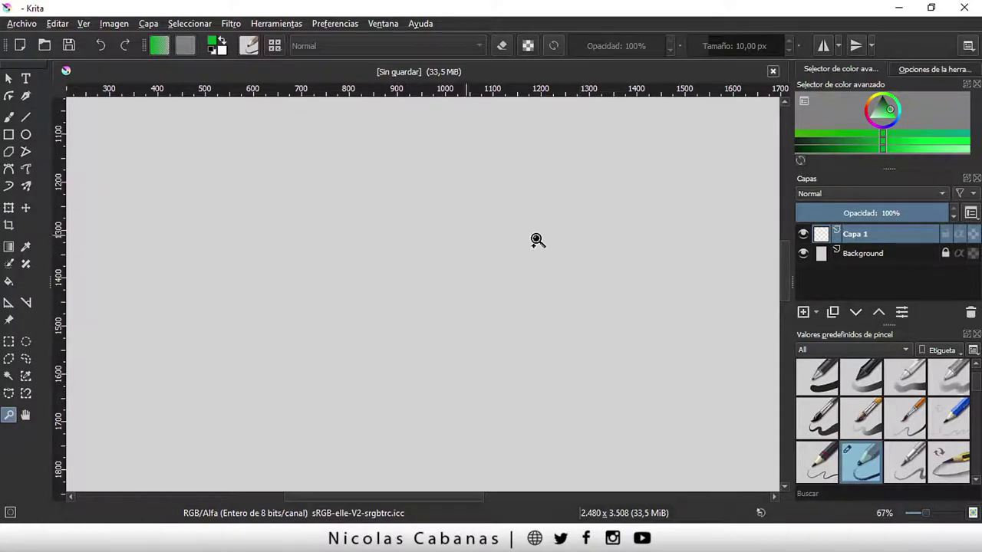
# Step: Pan across the 67% view toward the page's right edge
pyautogui.click(25, 416)
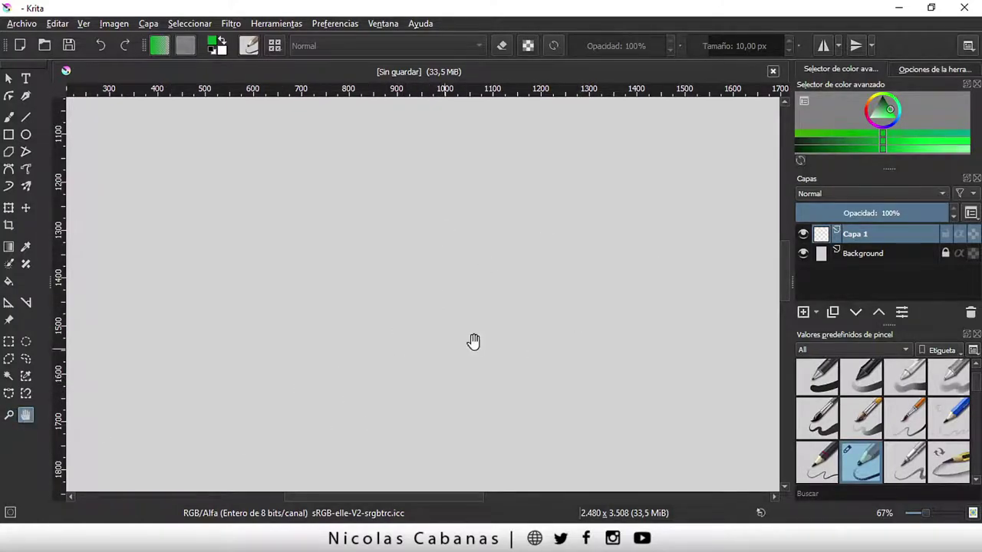
pyautogui.moveTo(532, 329); pyautogui.dragTo(438, 314)
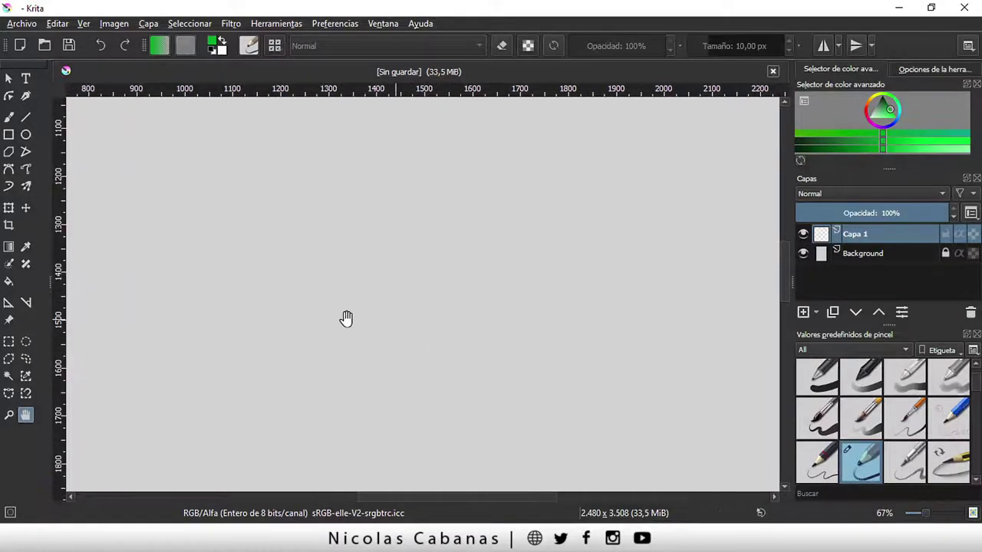
pyautogui.moveTo(373, 335); pyautogui.dragTo(400, 335)
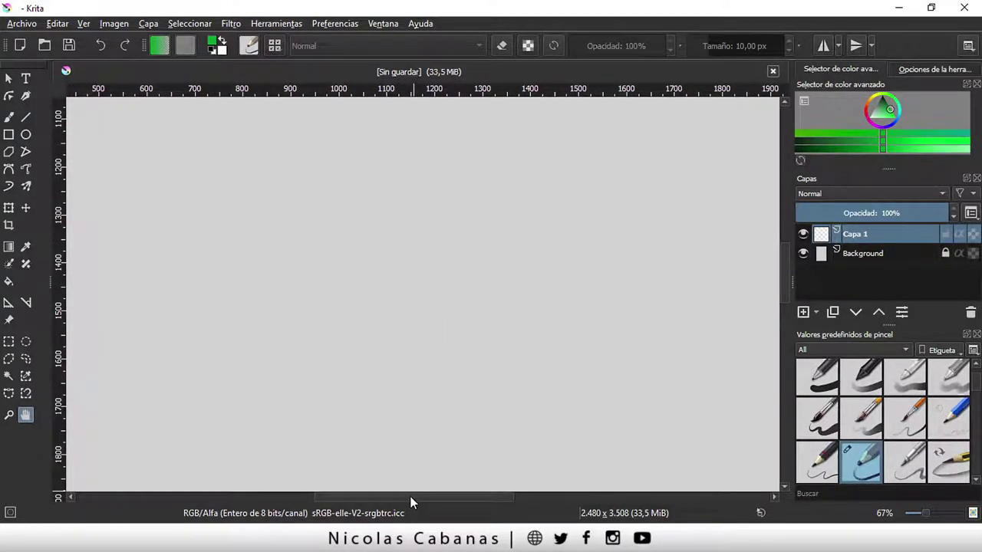
pyautogui.moveTo(414, 497)
pyautogui.mouseDown()
pyautogui.moveTo(357, 494)
pyautogui.moveTo(566, 493)
pyautogui.mouseUp()
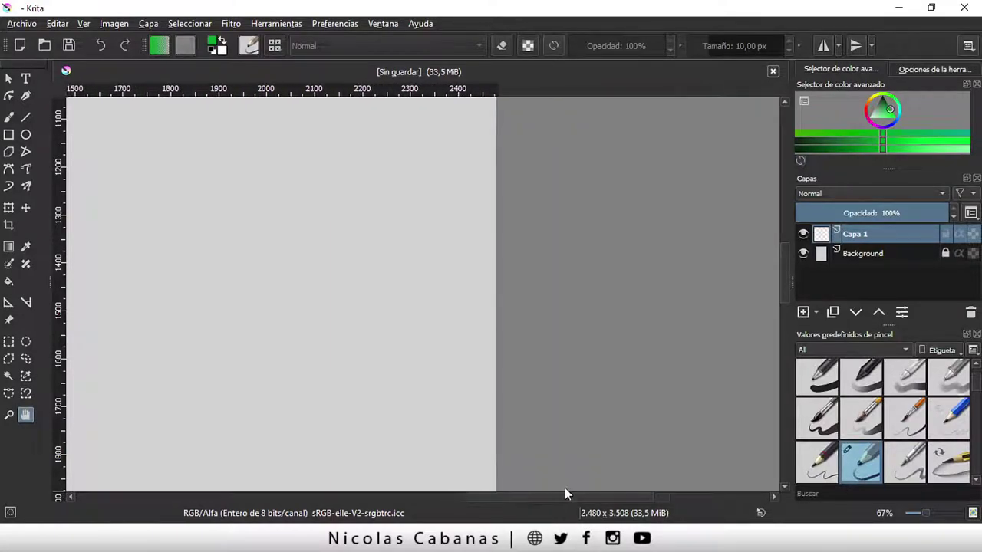
pyautogui.moveTo(784, 276)
pyautogui.mouseDown()
pyautogui.moveTo(792, 268)
pyautogui.moveTo(782, 267)
pyautogui.moveTo(774, 301)
pyautogui.moveTo(752, 284)
pyautogui.mouseUp()
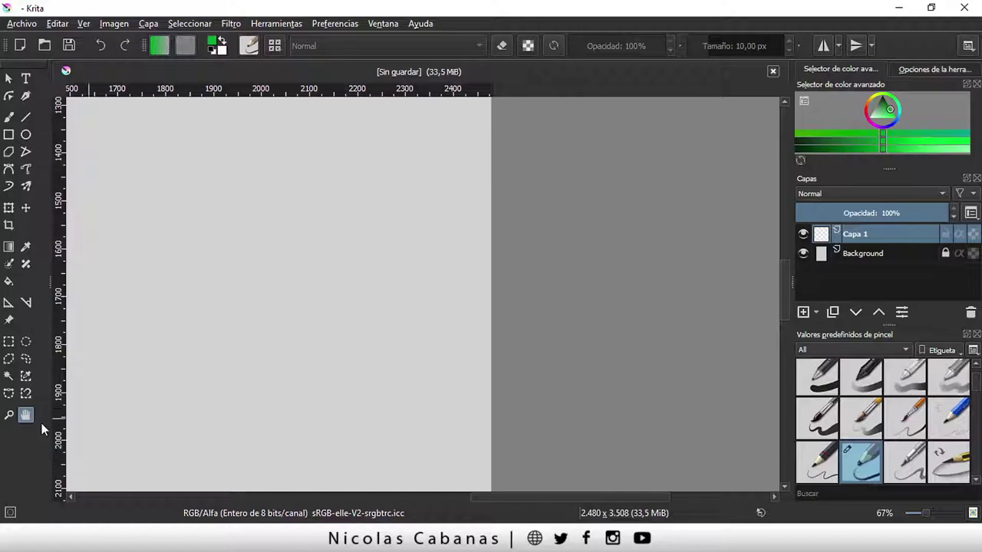
pyautogui.click(8, 414)
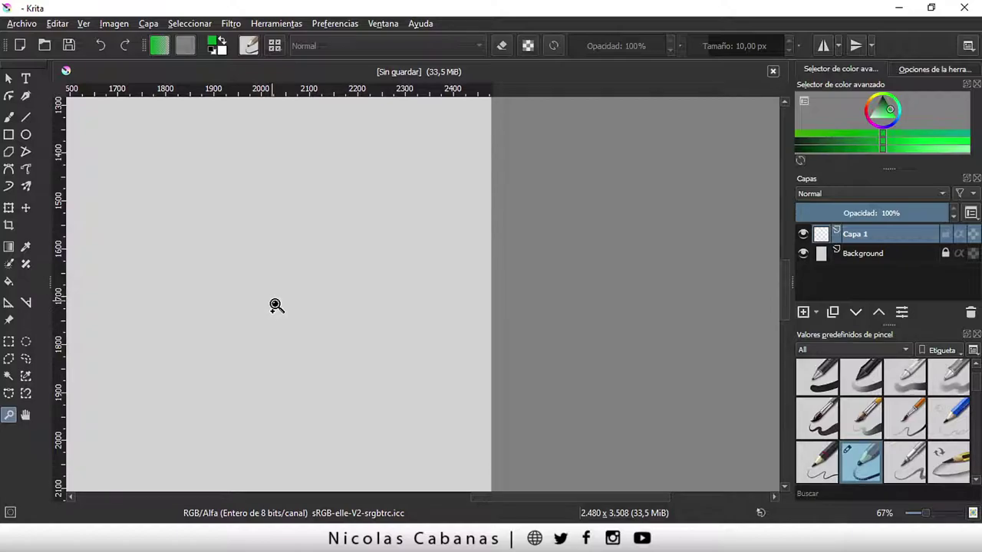
pyautogui.moveTo(272, 299); pyautogui.dragTo(460, 311)
pyautogui.moveTo(305, 307); pyautogui.dragTo(343, 315)
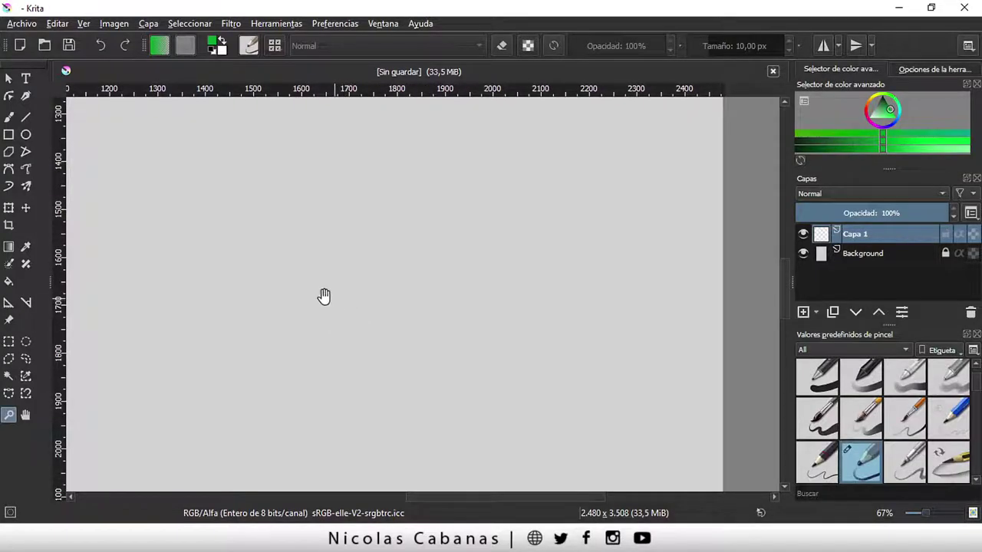
pyautogui.moveTo(224, 307); pyautogui.dragTo(509, 306)
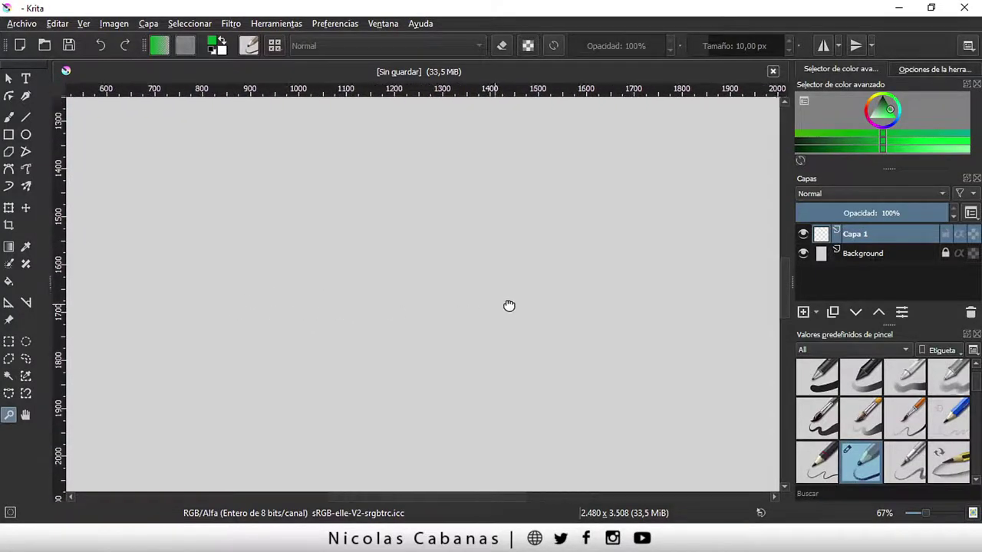
pyautogui.moveTo(298, 327); pyautogui.dragTo(357, 346)
pyautogui.scroll(-5, 383, 215)
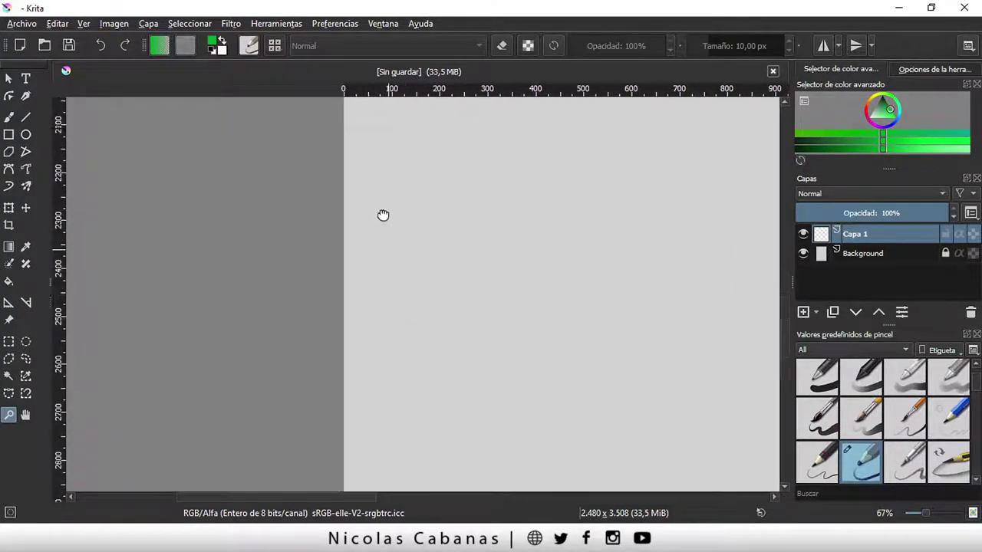
pyautogui.scroll(-5, 474, 200)
pyautogui.scroll(-5, 445, 230)
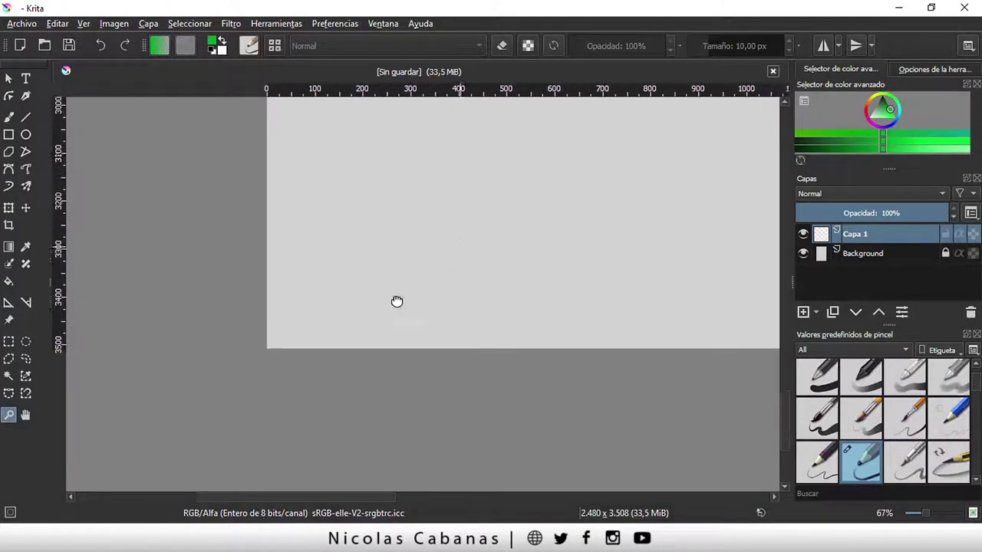
pyautogui.scroll(3, 376, 295)
pyautogui.moveTo(528, 333)
pyautogui.mouseDown()
pyautogui.moveTo(504, 222)
pyautogui.moveTo(452, 318)
pyautogui.moveTo(478, 217)
pyautogui.moveTo(503, 289)
pyautogui.mouseUp()
pyautogui.scroll(1, 491, 291)
pyautogui.scroll(-2, 506, 299)
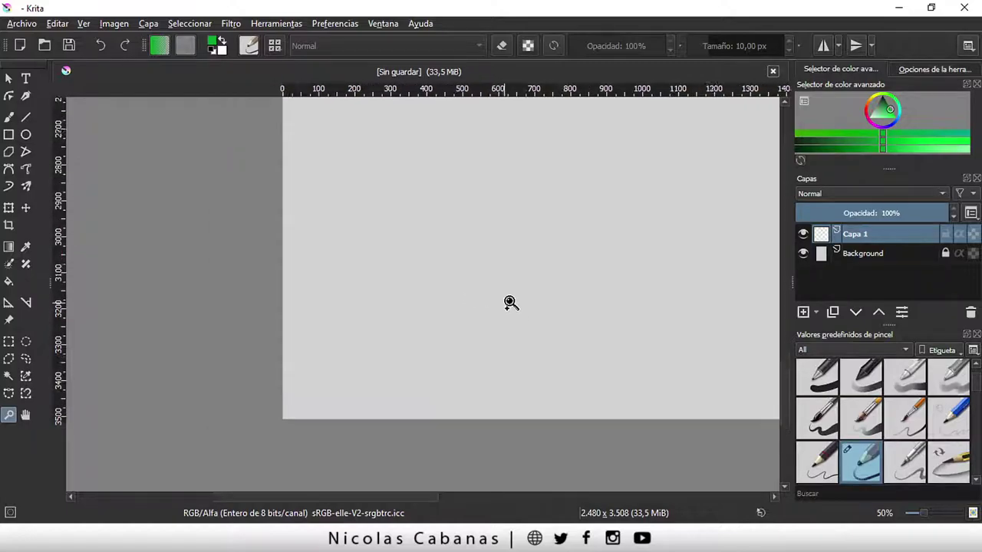
pyautogui.scroll(-2, 548, 210)
pyautogui.scroll(-3, 407, 396)
pyautogui.moveTo(406, 396)
pyautogui.mouseDown()
pyautogui.moveTo(370, 361)
pyautogui.moveTo(325, 241)
pyautogui.moveTo(344, 259)
pyautogui.mouseUp()
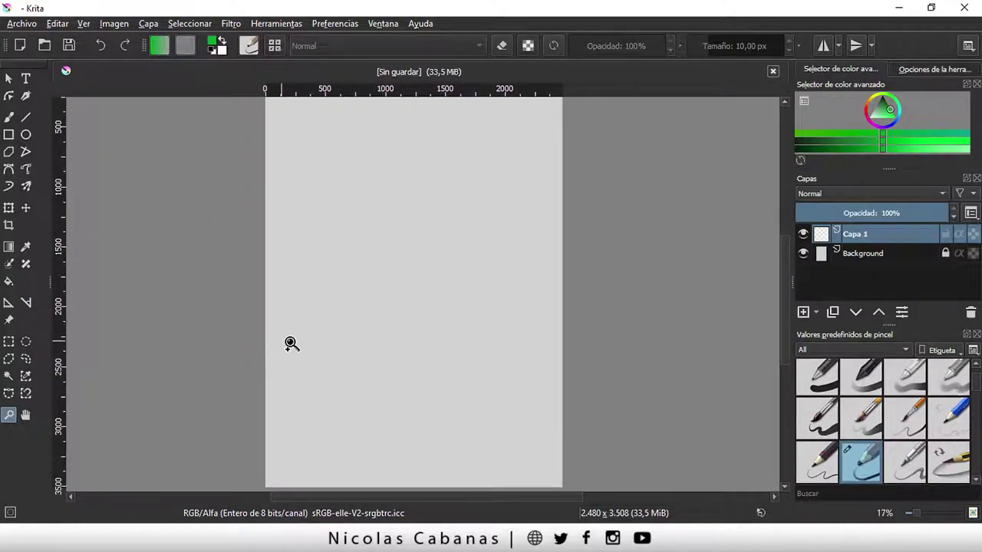
pyautogui.click(27, 414)
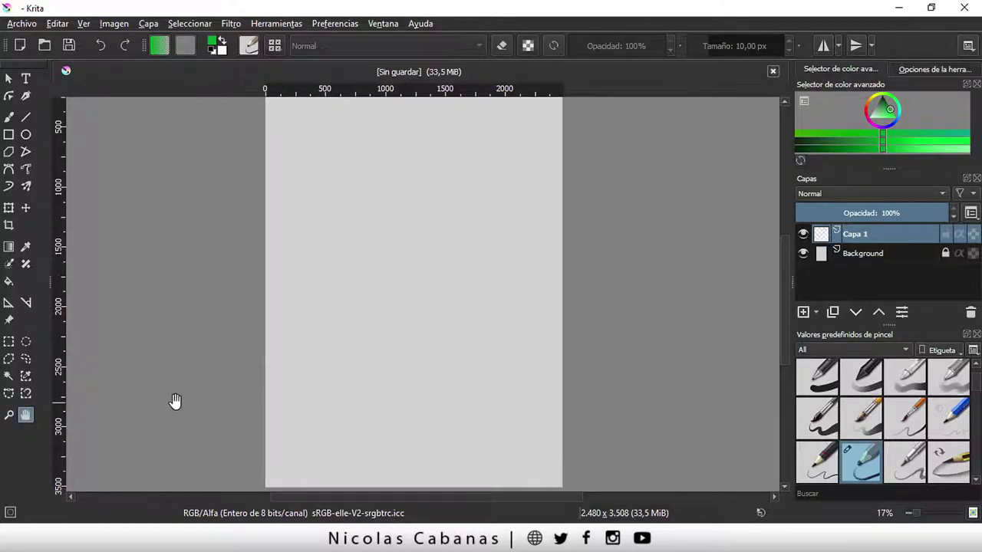
pyautogui.click(8, 414)
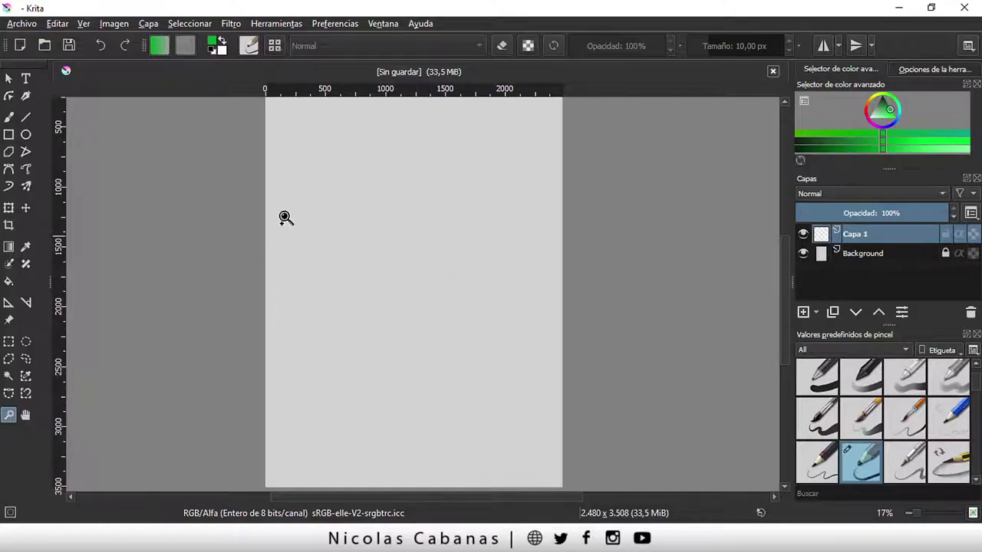
pyautogui.moveTo(360, 231); pyautogui.dragTo(395, 287)
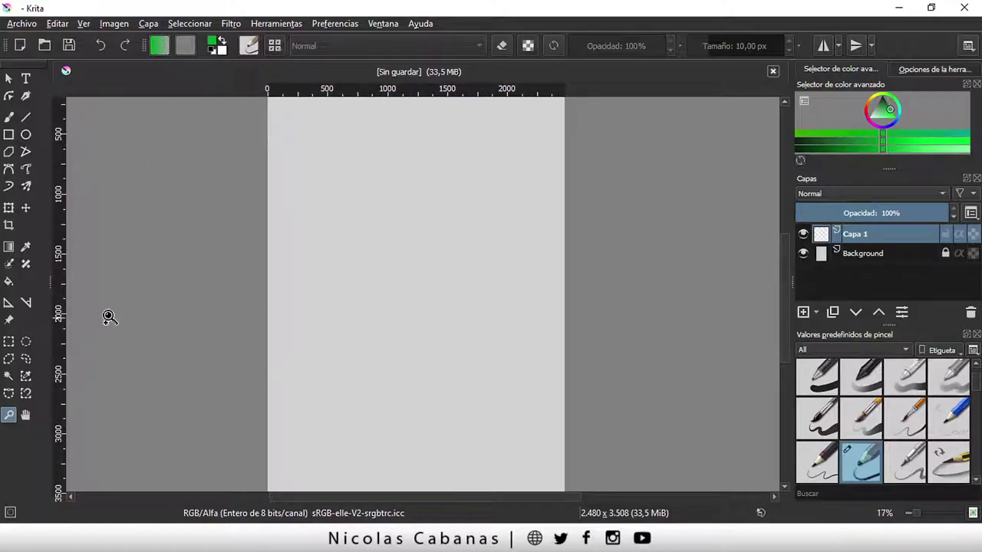
pyautogui.click(7, 80)
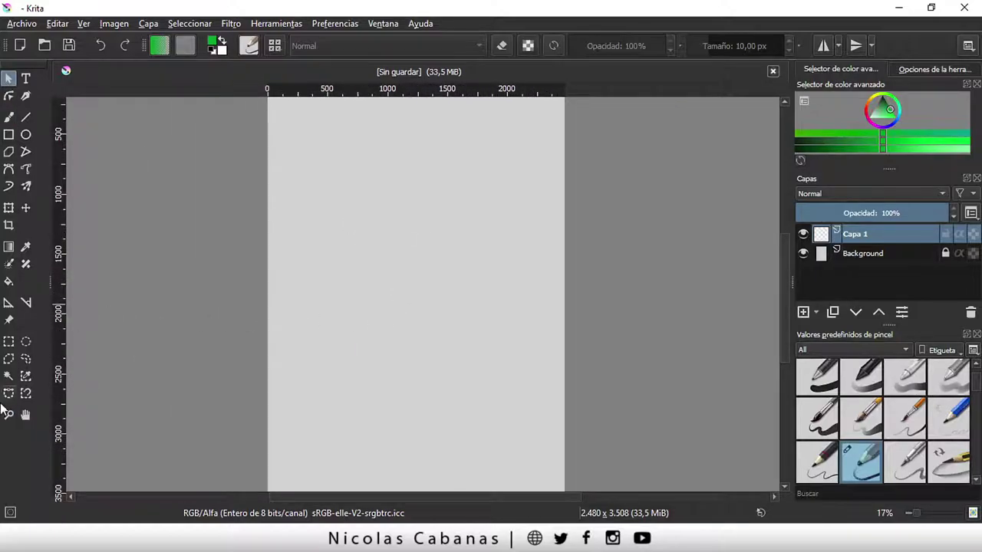
pyautogui.scroll(4, 376, 266)
pyautogui.scroll(-5, 391, 264)
pyautogui.scroll(5, 402, 266)
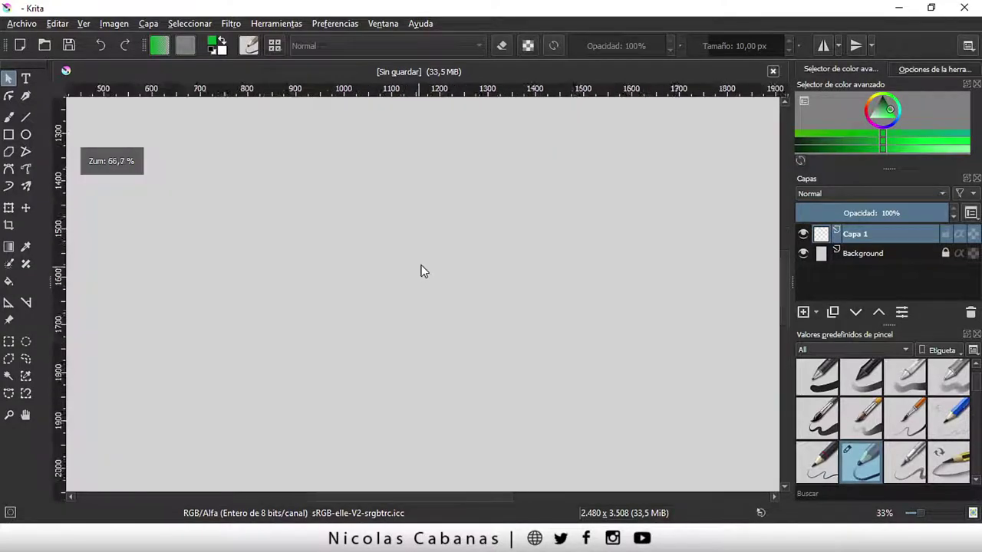
pyautogui.scroll(-3, 421, 269)
pyautogui.scroll(-2, 430, 264)
pyautogui.scroll(2, 443, 269)
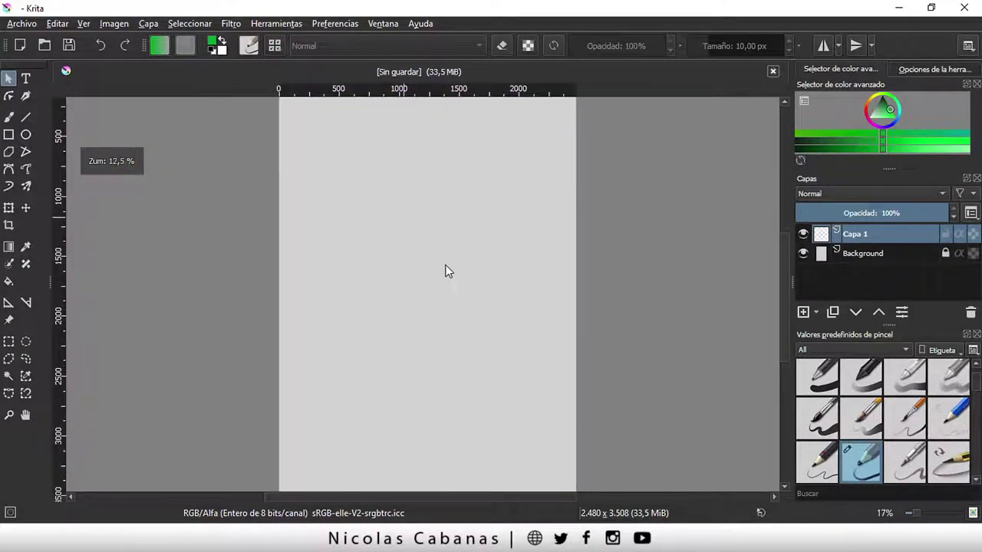
pyautogui.scroll(-2, 445, 269)
pyautogui.scroll(1, 468, 196)
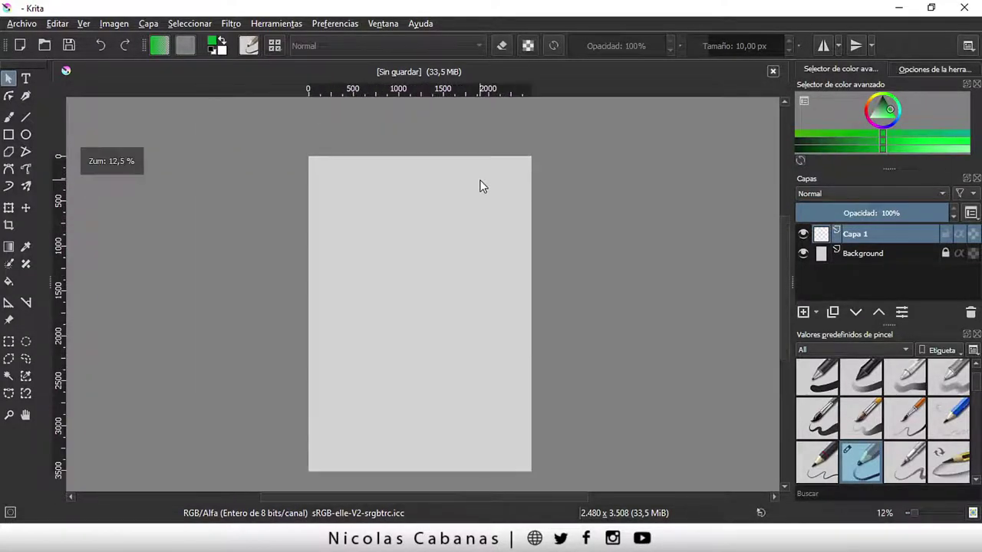
# Step: Draw a thin green looping Pencil-3 stroke down the page with the Freehand Brush
pyautogui.click(9, 117)
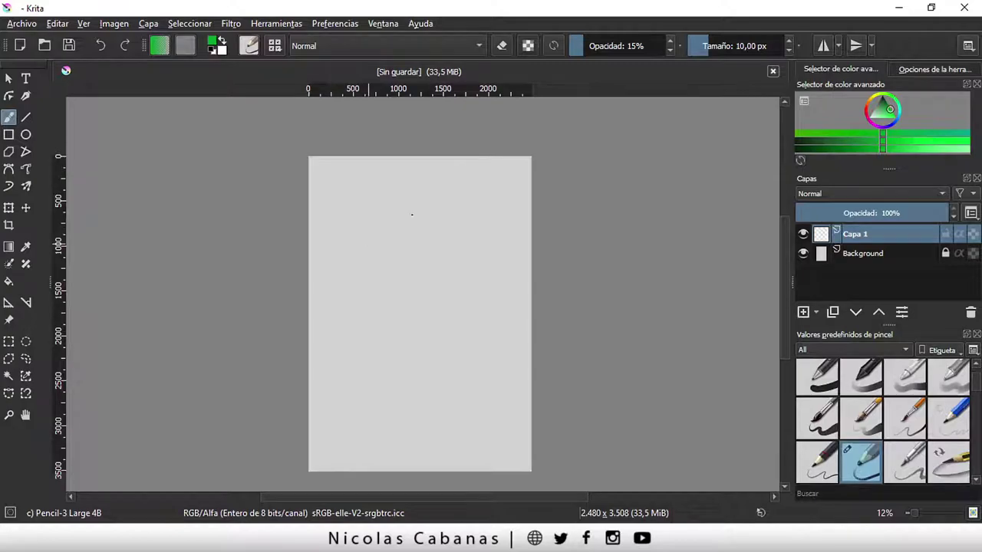
pyautogui.moveTo(368, 243); pyautogui.dragTo(389, 270)
pyautogui.moveTo(397, 312); pyautogui.dragTo(454, 379)
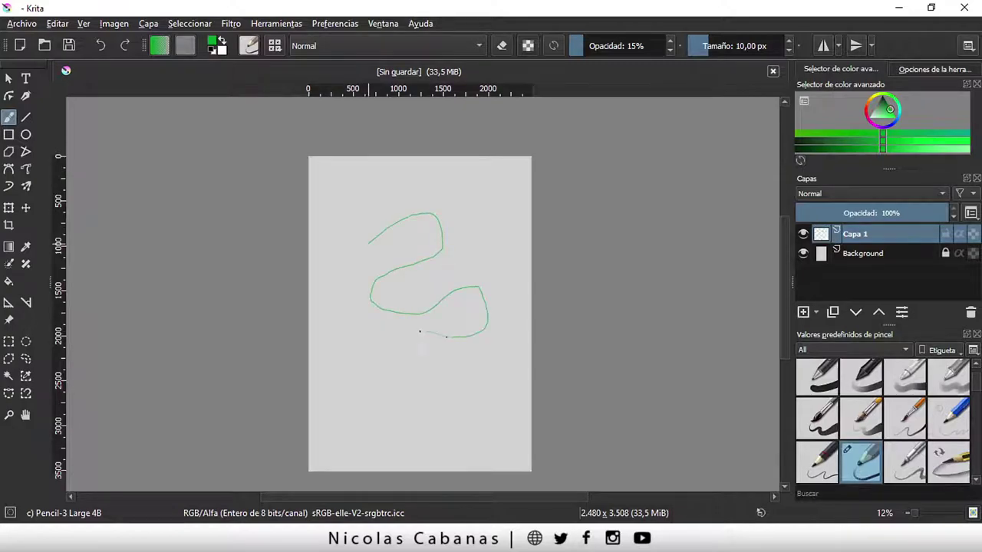
# Step: Finish the thin line, then paint thick green loops with the 40 px Basic-1 brush
pyautogui.moveTo(463, 417); pyautogui.dragTo(431, 423)
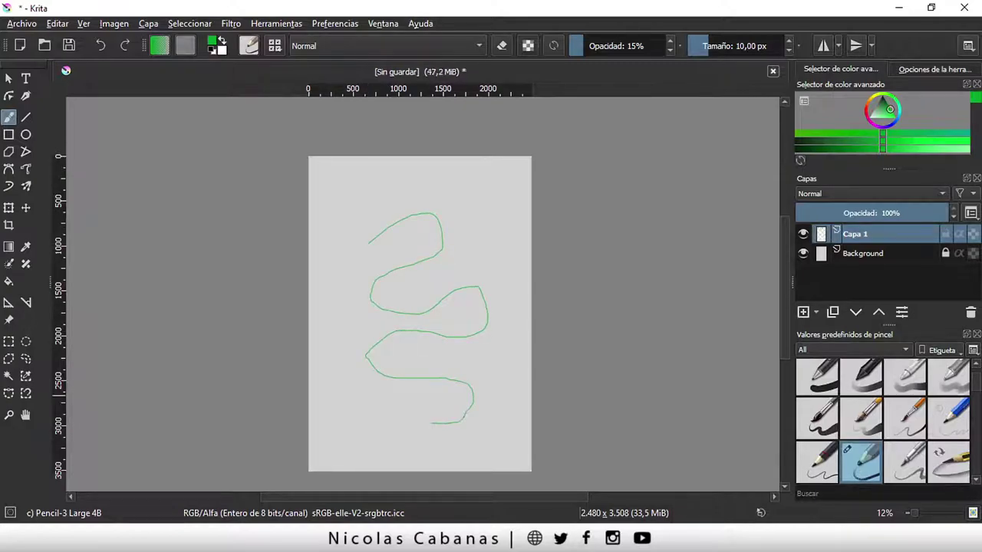
pyautogui.click(829, 378)
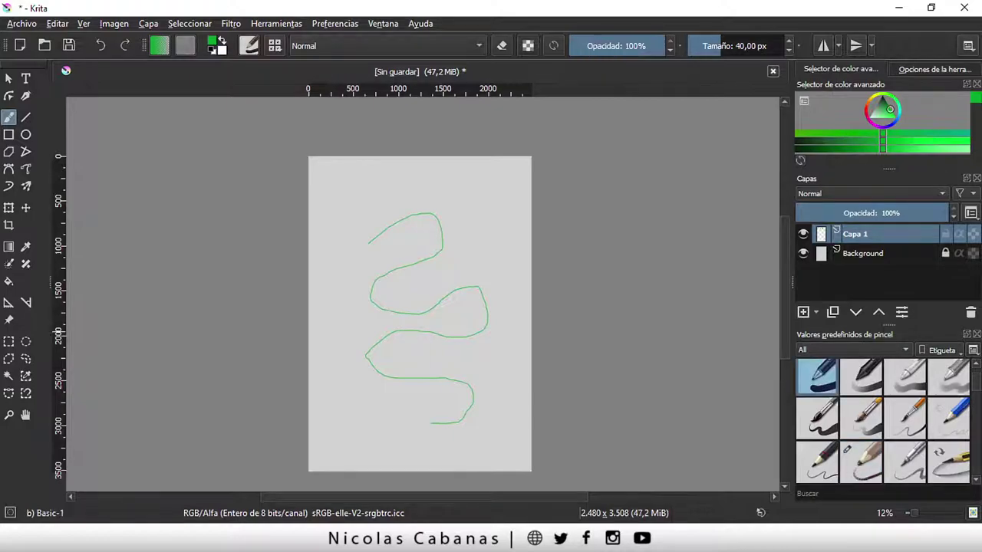
pyautogui.moveTo(447, 224)
pyautogui.mouseDown()
pyautogui.moveTo(464, 255)
pyautogui.moveTo(355, 315)
pyautogui.moveTo(522, 361)
pyautogui.moveTo(411, 404)
pyautogui.moveTo(372, 435)
pyautogui.moveTo(388, 431)
pyautogui.mouseUp()
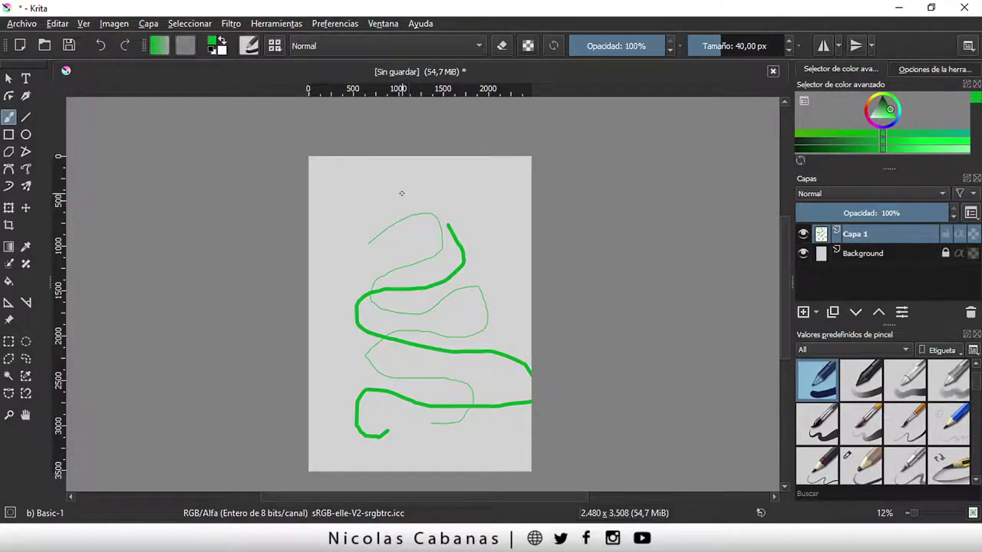
pyautogui.moveTo(446, 209)
pyautogui.mouseDown()
pyautogui.moveTo(423, 210)
pyautogui.moveTo(460, 270)
pyautogui.moveTo(383, 321)
pyautogui.moveTo(364, 371)
pyautogui.moveTo(437, 288)
pyautogui.moveTo(383, 233)
pyautogui.moveTo(440, 251)
pyautogui.moveTo(319, 328)
pyautogui.moveTo(380, 361)
pyautogui.moveTo(388, 350)
pyautogui.mouseUp()
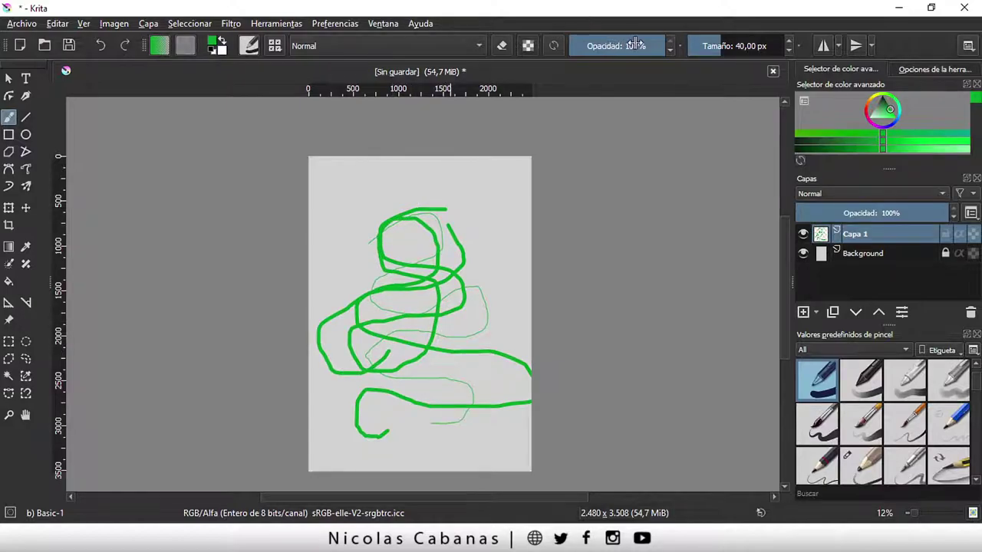
# Step: Paint a faint 32% opacity stroke top-left, then a diagonal stroke at 85% opacity
pyautogui.moveTo(635, 45); pyautogui.dragTo(600, 46)
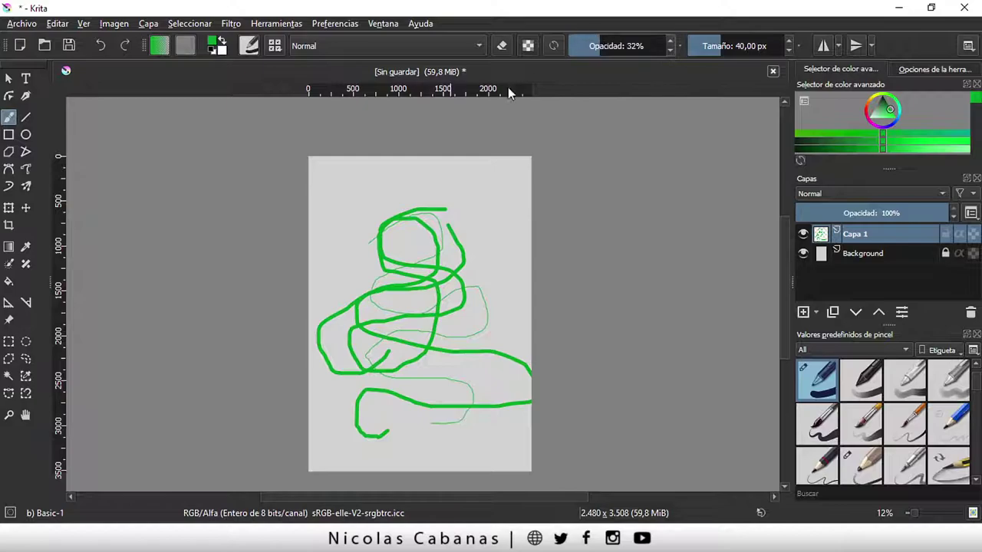
pyautogui.moveTo(385, 159); pyautogui.dragTo(332, 260)
pyautogui.click(653, 46)
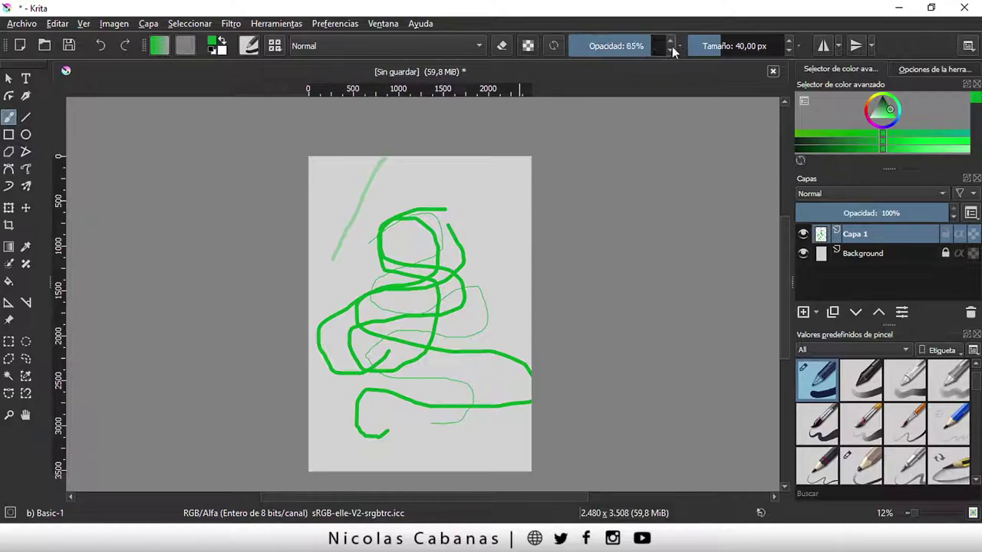
pyautogui.moveTo(469, 169); pyautogui.dragTo(357, 305)
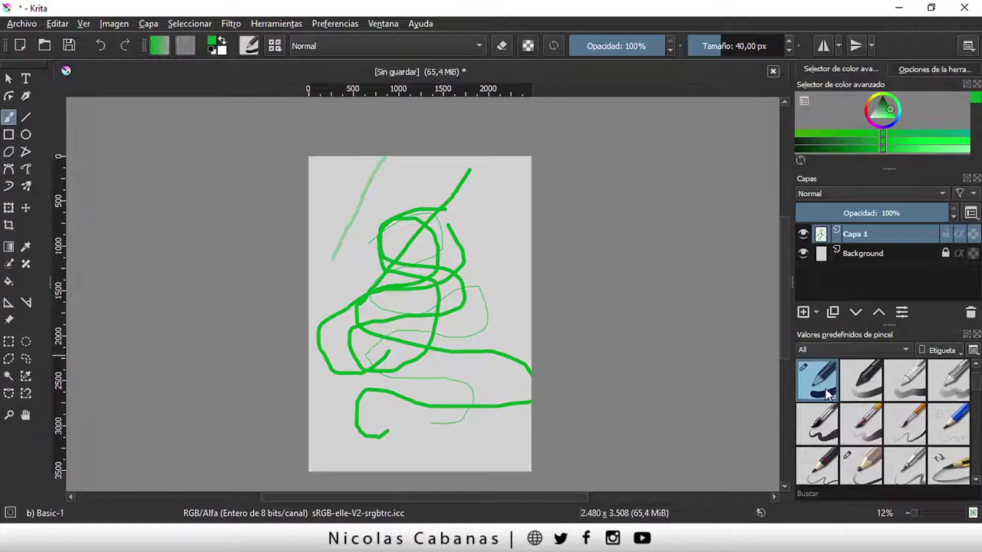
# Step: Switch to eraser mode, zoom in, and erase the diagonal stroke's upper tip, then open Editar
pyautogui.click(503, 47)
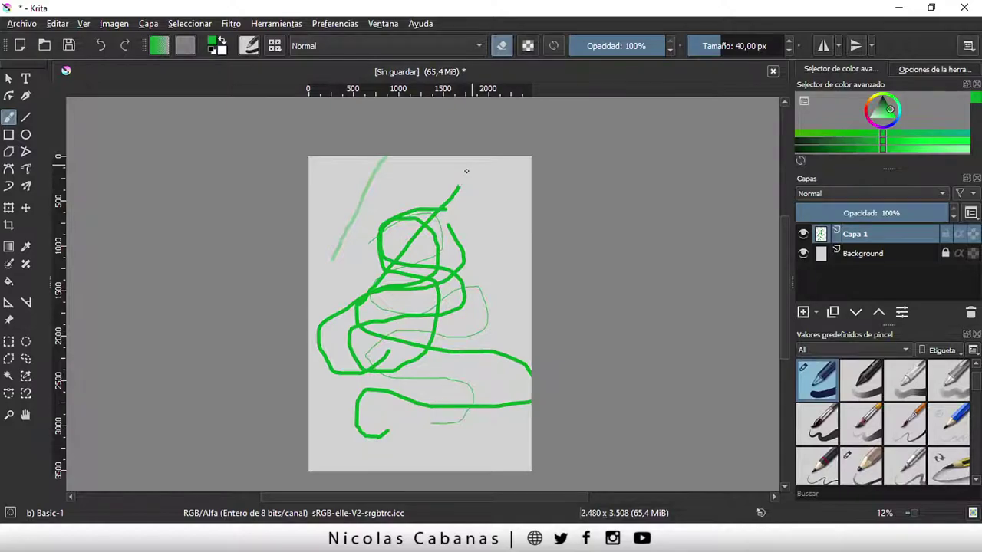
pyautogui.scroll(1, 452, 188)
pyautogui.scroll(6, 452, 192)
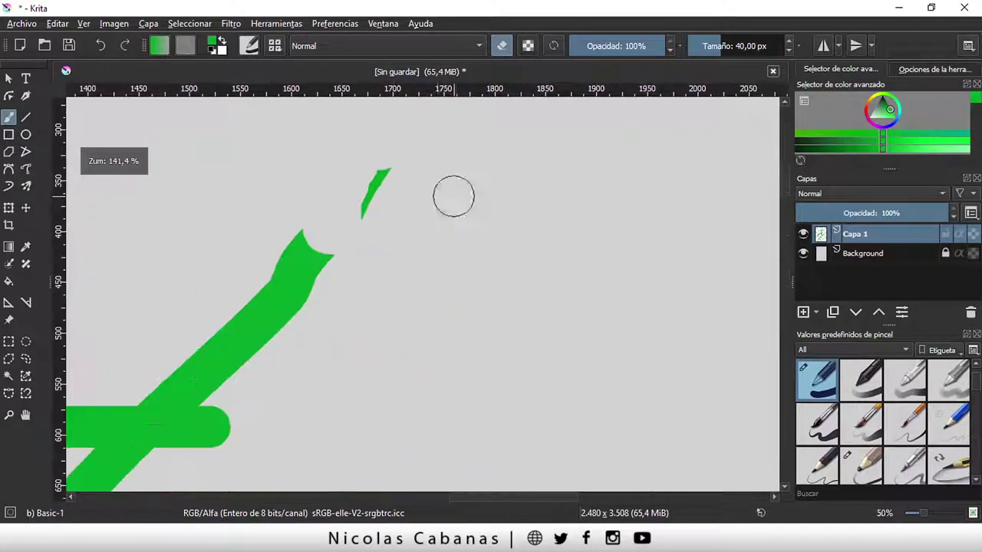
pyautogui.moveTo(361, 160)
pyautogui.mouseDown()
pyautogui.moveTo(358, 220)
pyautogui.moveTo(364, 193)
pyautogui.moveTo(267, 276)
pyautogui.moveTo(294, 248)
pyautogui.moveTo(253, 311)
pyautogui.moveTo(304, 309)
pyautogui.moveTo(258, 329)
pyautogui.moveTo(268, 276)
pyautogui.mouseUp()
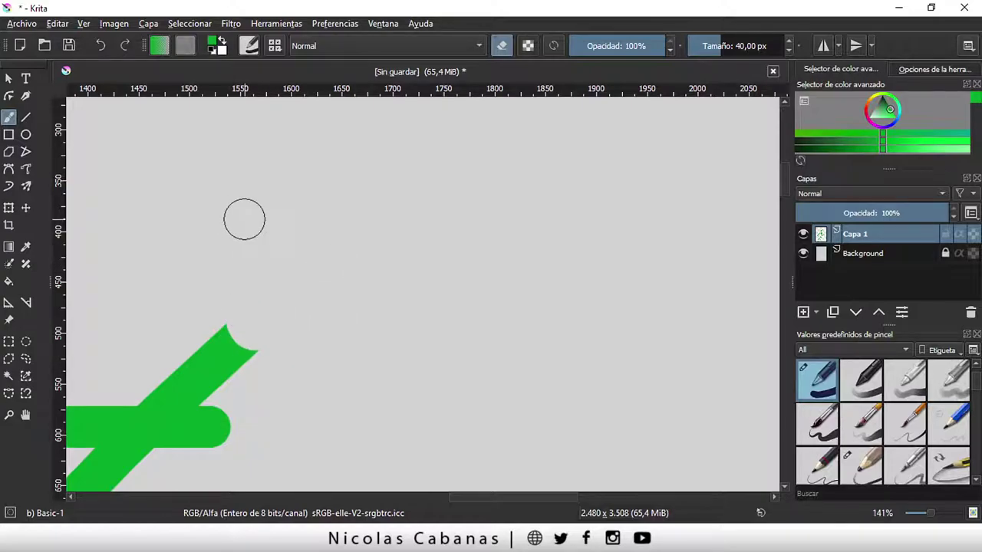
pyautogui.click(57, 23)
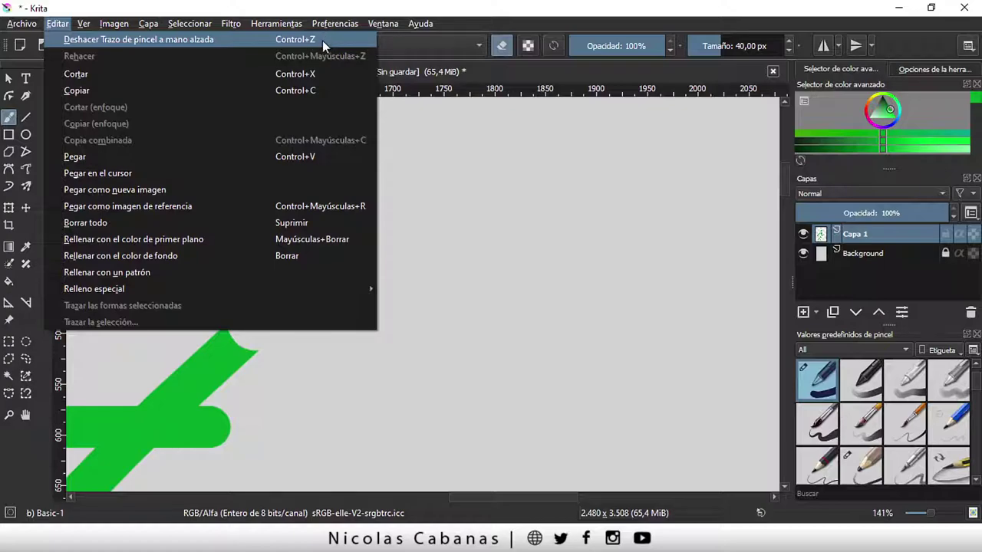
# Step: Undo the eraser stroke with Editar > Deshacer, then redo it with Rehacer
pyautogui.click(323, 40)
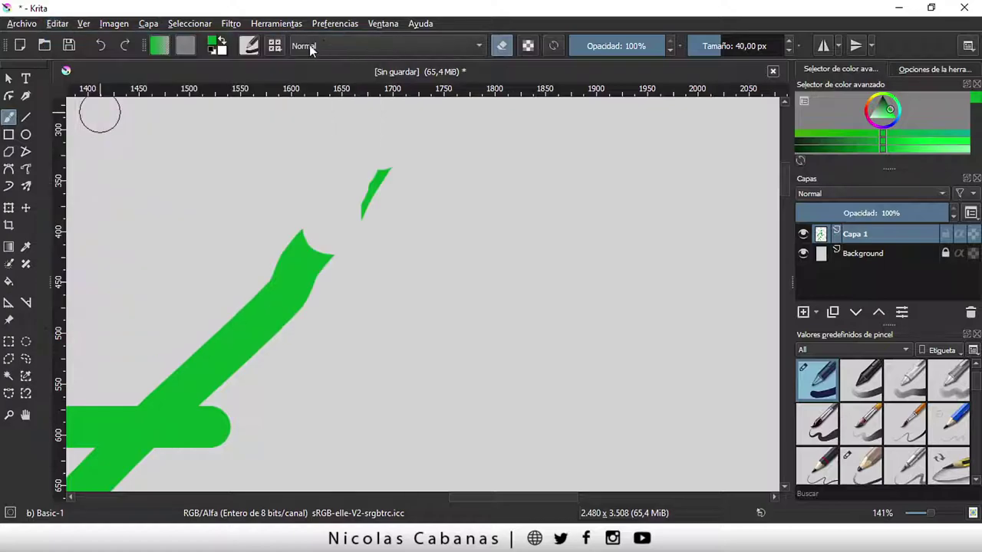
pyautogui.click(104, 28)
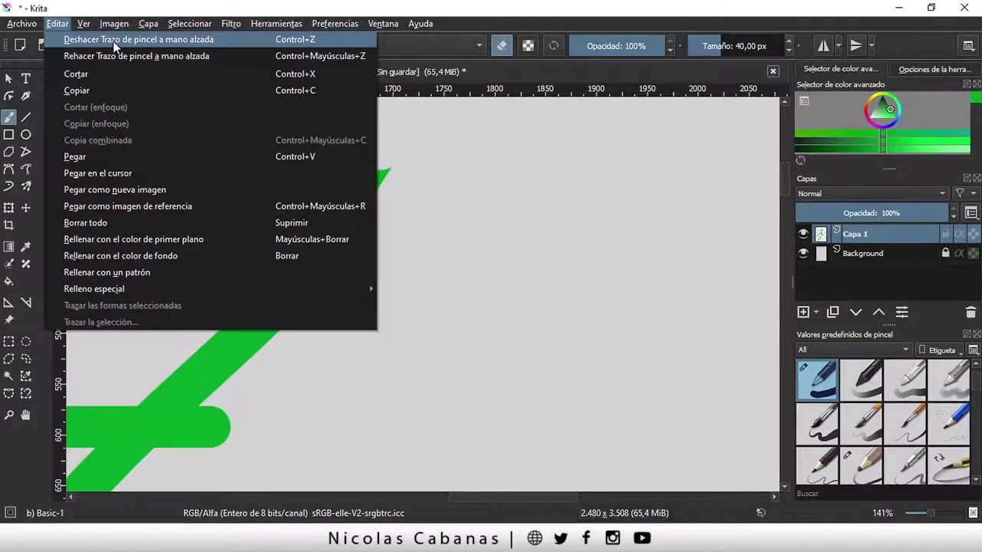
pyautogui.click(115, 42)
pyautogui.click(56, 29)
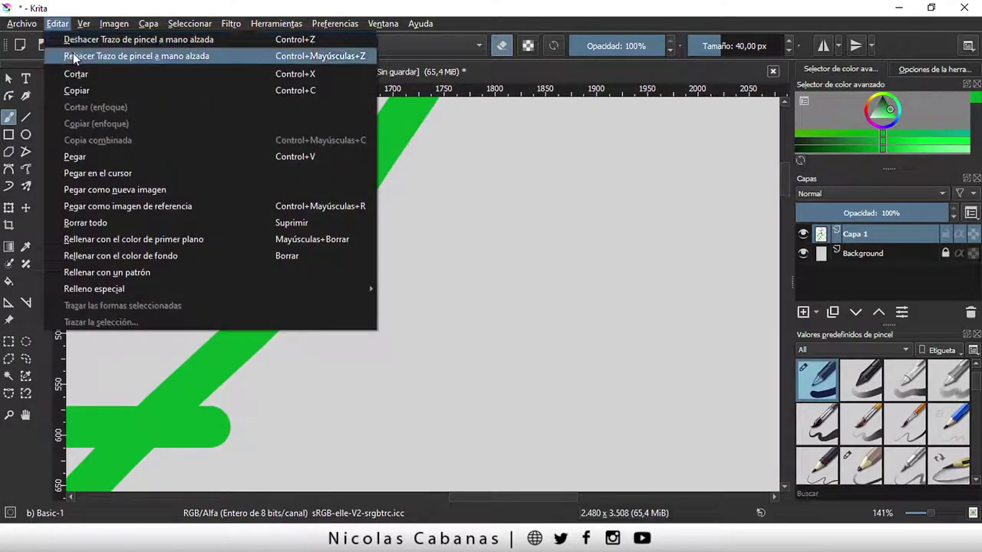
pyautogui.click(315, 57)
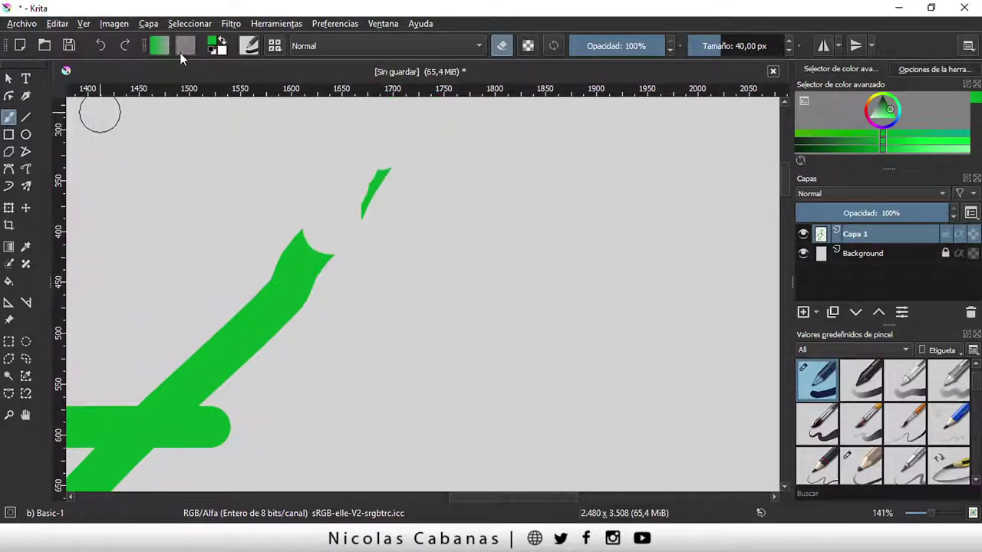
pyautogui.click(68, 27)
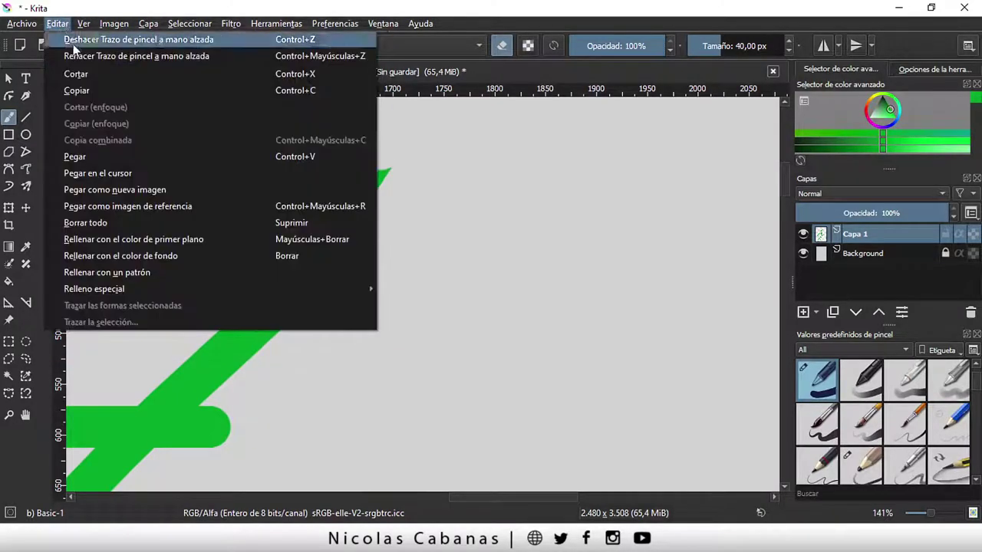
pyautogui.click(130, 60)
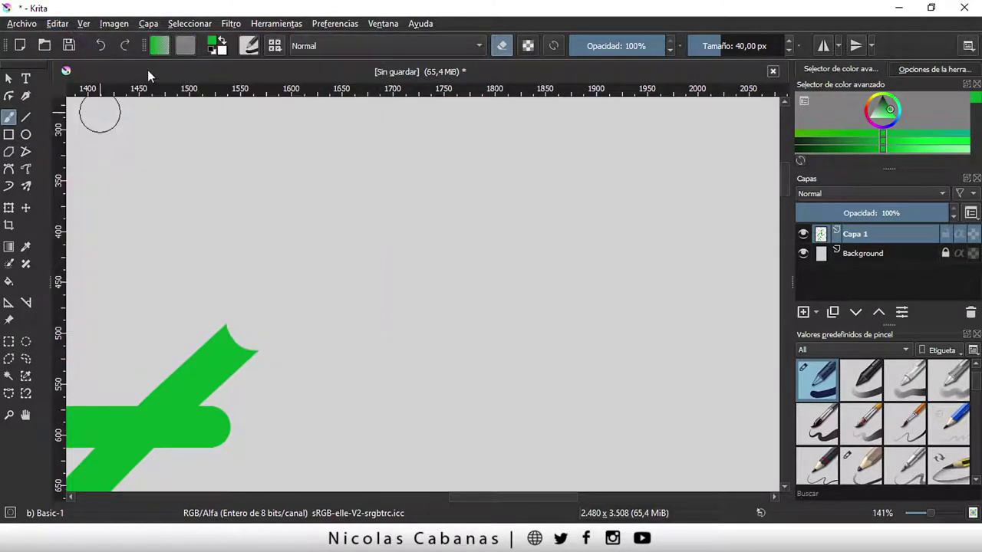
pyautogui.scroll(-2, 322, 265)
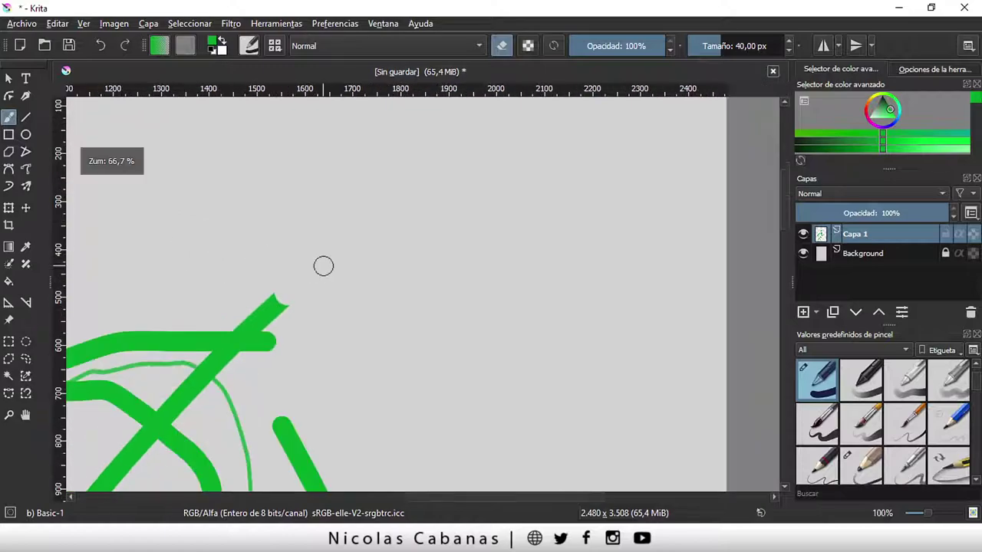
pyautogui.scroll(-2, 331, 261)
pyautogui.scroll(-3, 274, 350)
pyautogui.scroll(2, 203, 441)
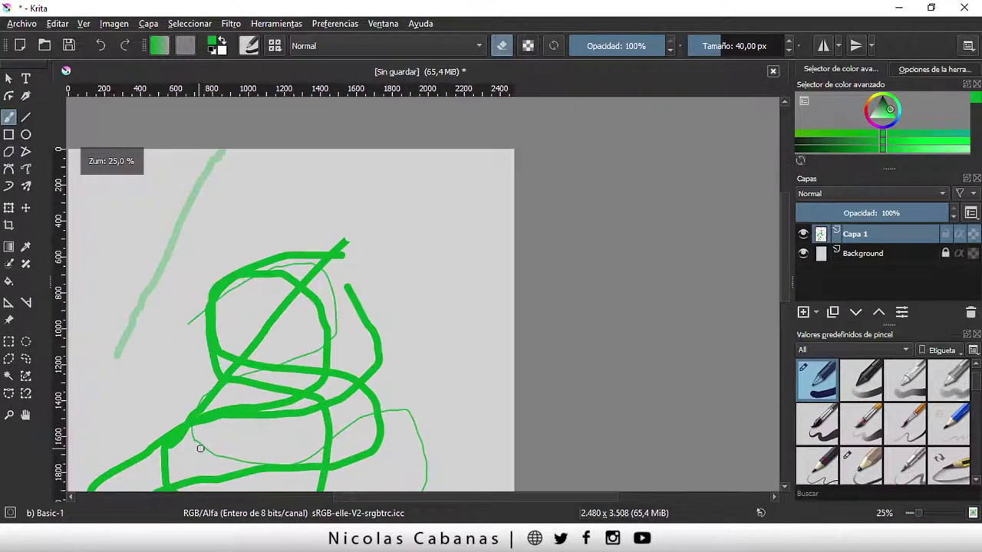
pyautogui.moveTo(208, 438)
pyautogui.mouseDown()
pyautogui.moveTo(269, 366)
pyautogui.moveTo(378, 292)
pyautogui.mouseUp()
pyautogui.scroll(-2, 377, 293)
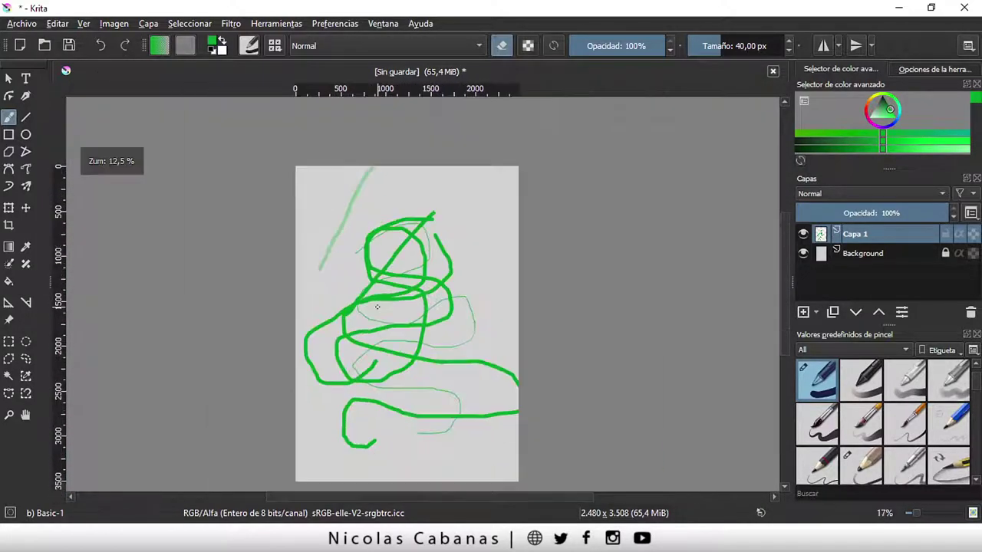
pyautogui.moveTo(368, 340); pyautogui.dragTo(391, 315)
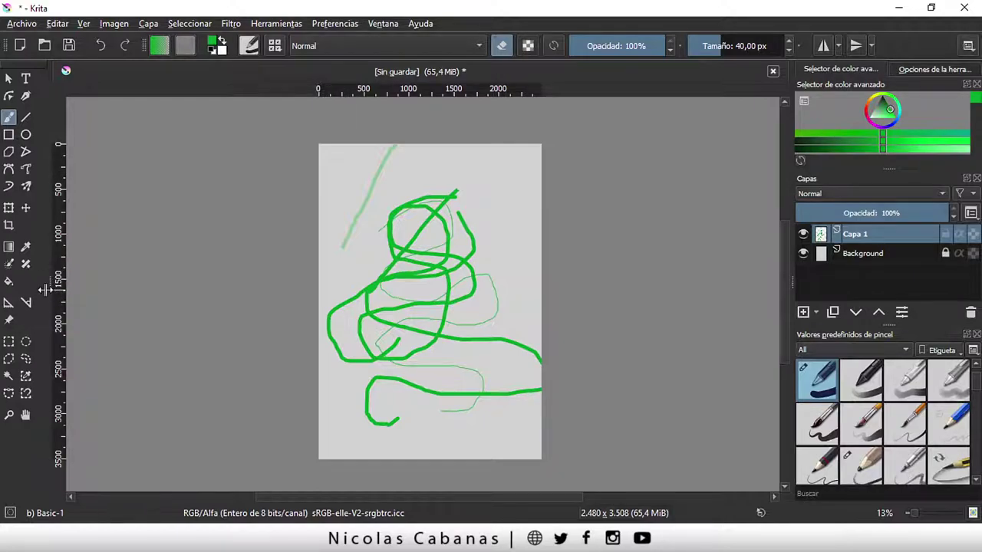
# Step: Widen the toolbox and the colour and layers panels
pyautogui.moveTo(46, 285); pyautogui.dragTo(170, 278)
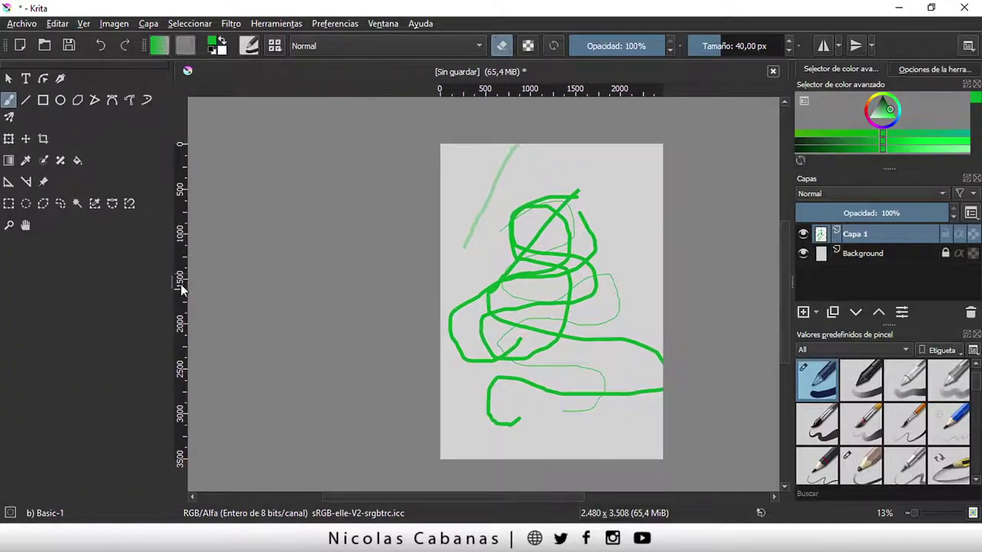
pyautogui.moveTo(793, 281); pyautogui.dragTo(680, 273)
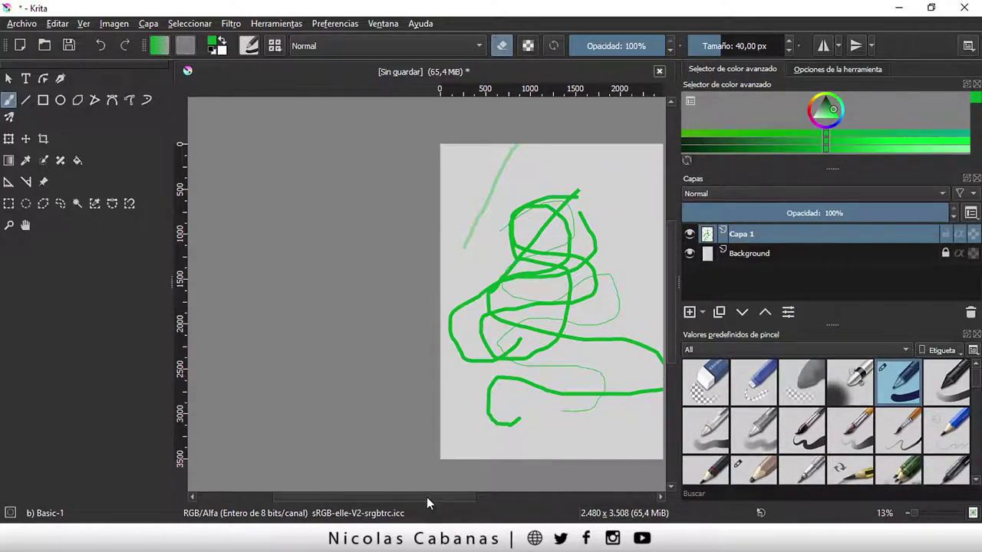
pyautogui.moveTo(427, 503); pyautogui.dragTo(474, 502)
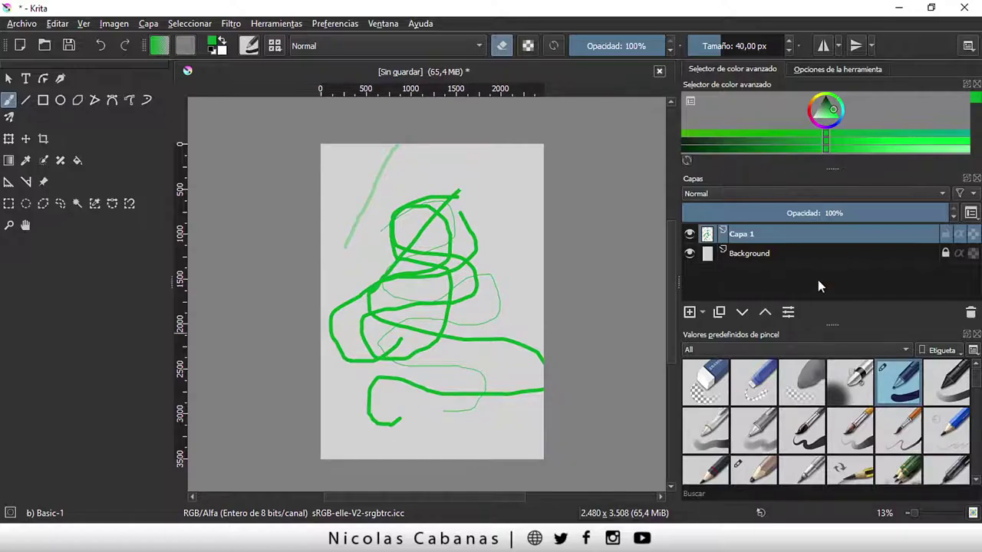
# Step: Dock the Brush Presets panel beside the toolbox and enlarge it to show more brushes
pyautogui.moveTo(773, 340)
pyautogui.mouseDown()
pyautogui.moveTo(182, 336)
pyautogui.moveTo(150, 293)
pyautogui.mouseUp()
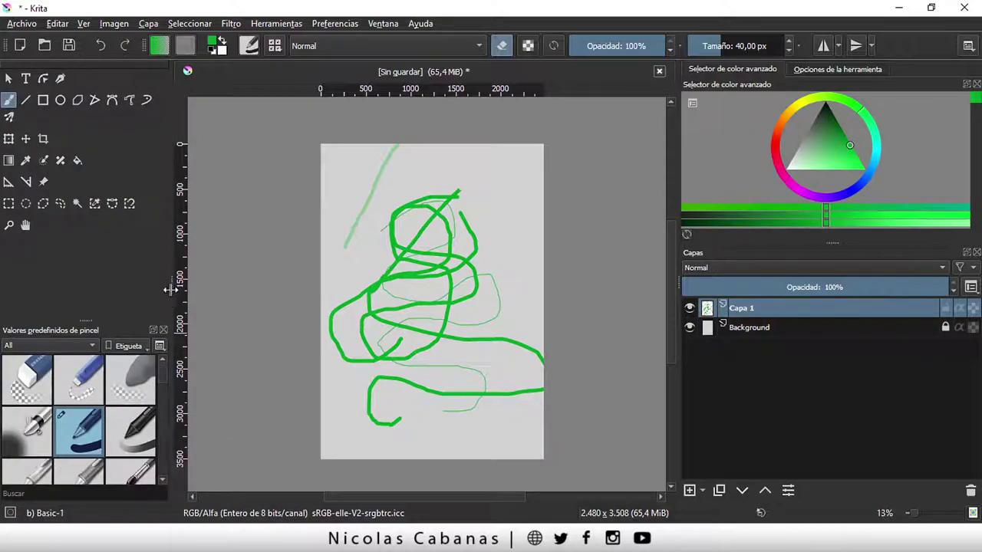
pyautogui.moveTo(171, 291); pyautogui.dragTo(255, 296)
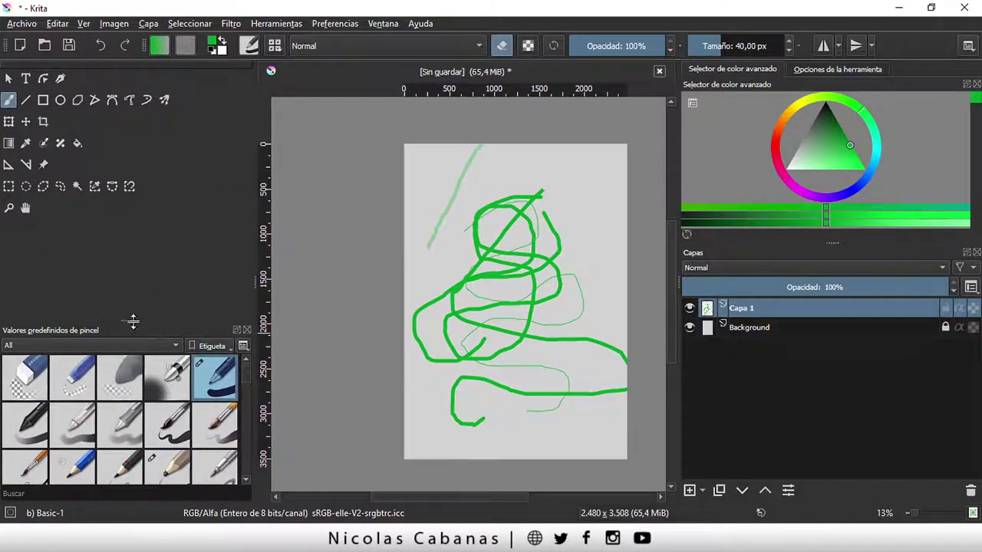
pyautogui.moveTo(131, 320); pyautogui.dragTo(151, 228)
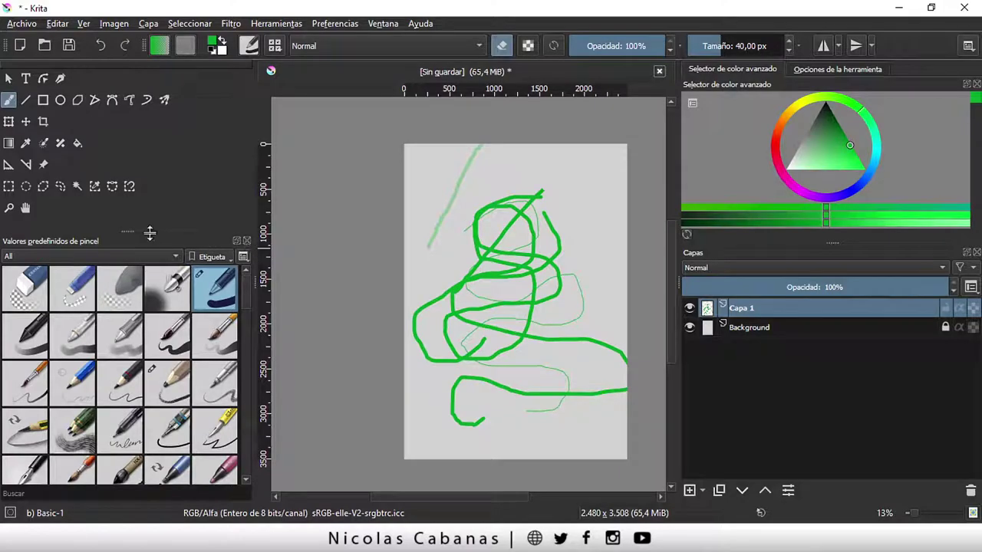
# Step: Float the Brush Presets docker, move it, and tab it beside the toolbox
pyautogui.click(236, 241)
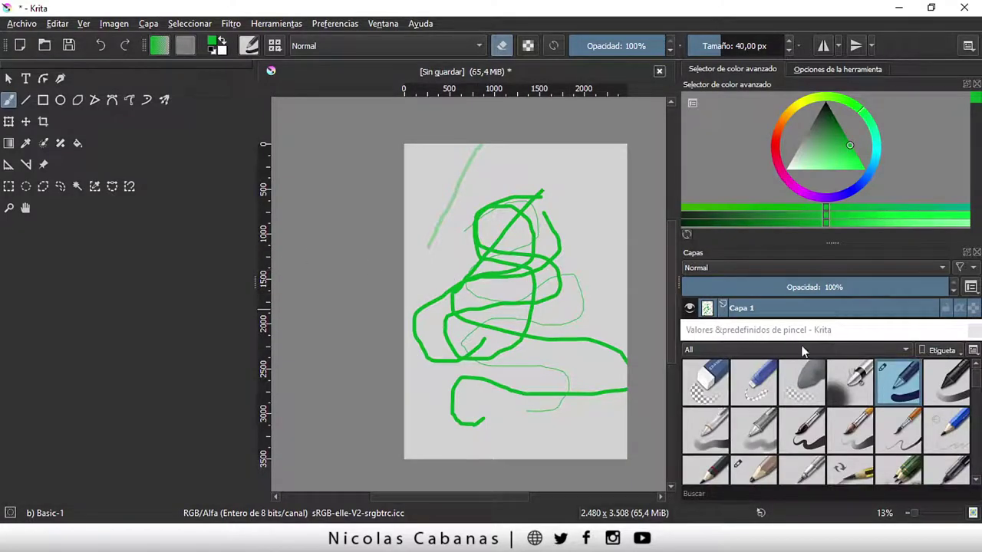
pyautogui.click(825, 332)
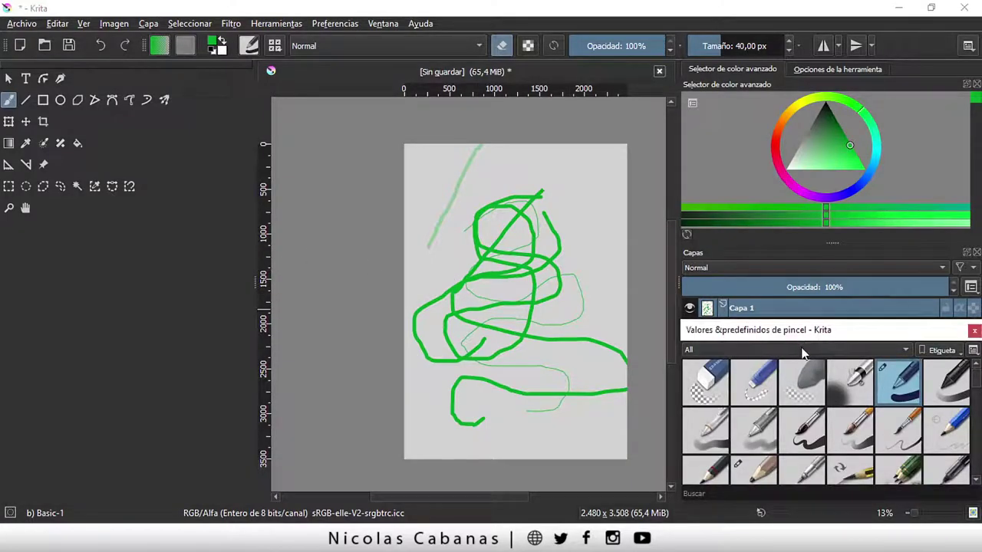
pyautogui.moveTo(850, 339)
pyautogui.mouseDown()
pyautogui.moveTo(123, 458)
pyautogui.moveTo(107, 93)
pyautogui.mouseUp()
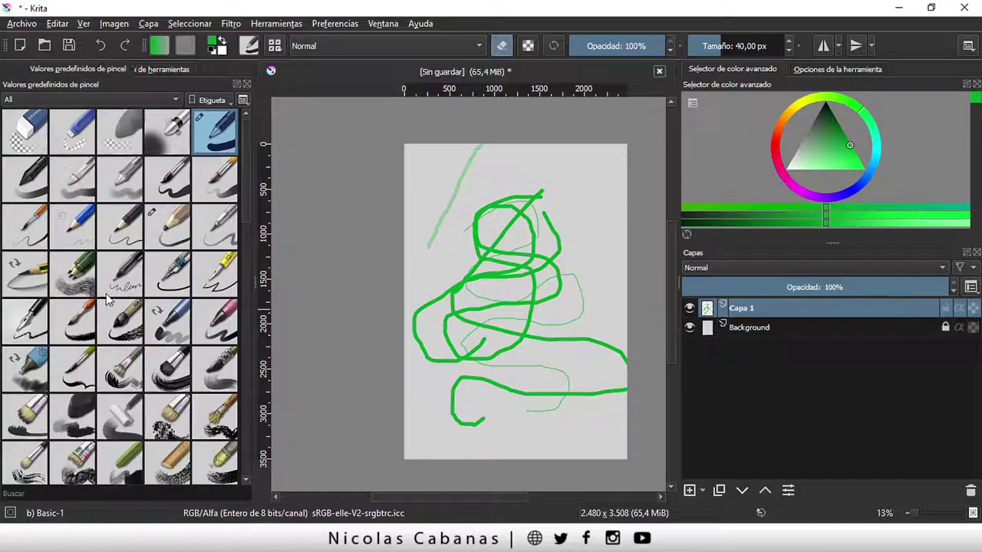
pyautogui.moveTo(54, 69)
pyautogui.mouseDown()
pyautogui.moveTo(153, 69)
pyautogui.moveTo(91, 82)
pyautogui.mouseUp()
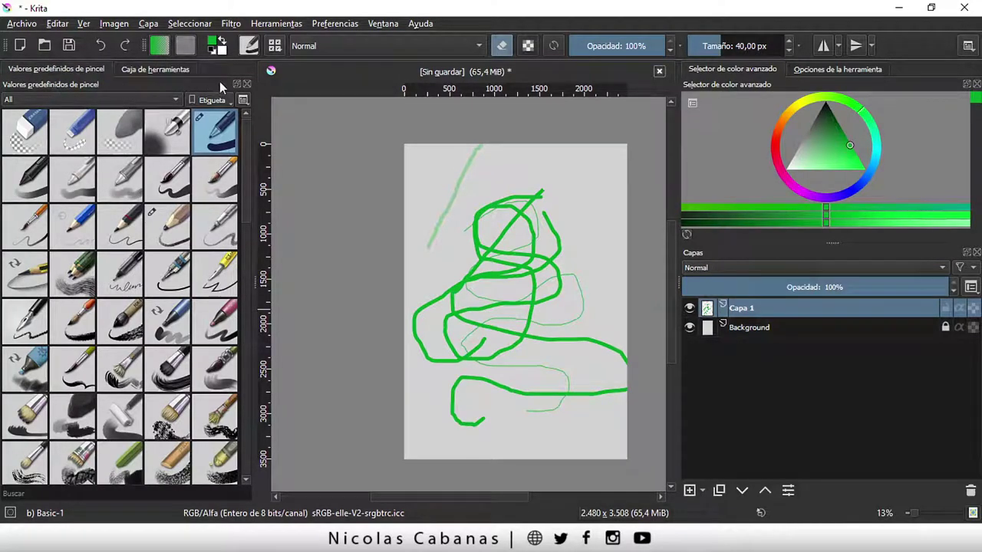
# Step: Float the presets panel over the canvas again, redock it, then close it
pyautogui.click(237, 84)
pyautogui.moveTo(782, 333)
pyautogui.mouseDown()
pyautogui.moveTo(357, 244)
pyautogui.moveTo(184, 326)
pyautogui.moveTo(370, 246)
pyautogui.mouseUp()
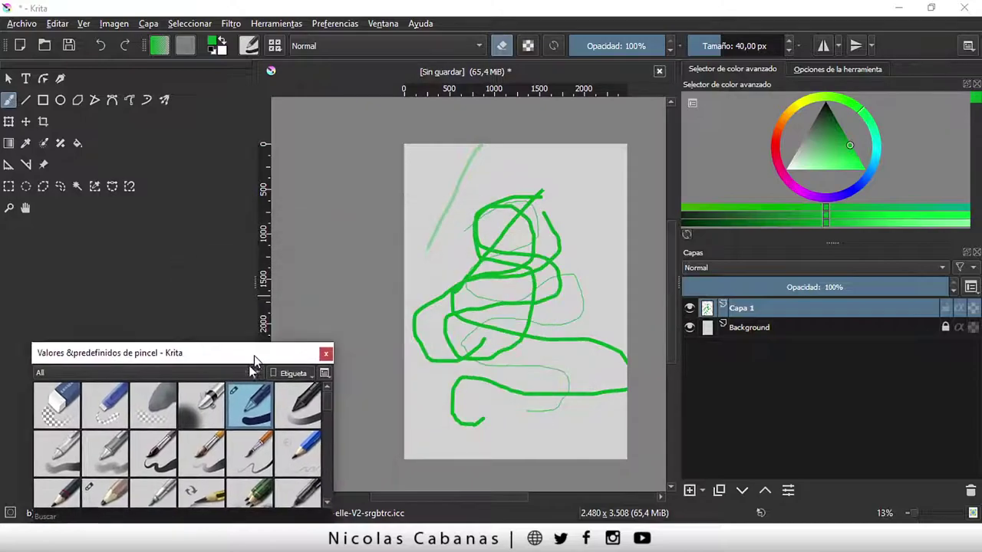
pyautogui.moveTo(370, 245); pyautogui.dragTo(219, 482)
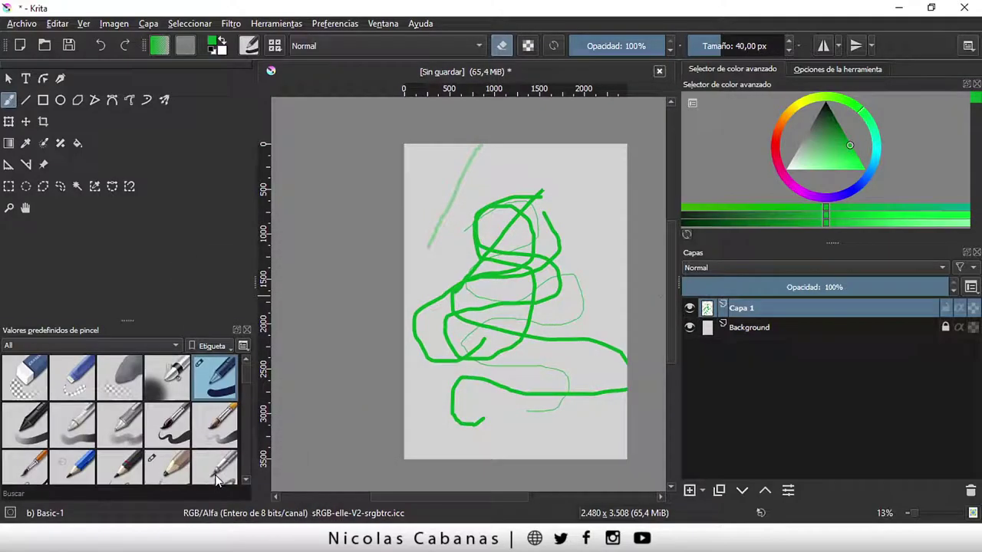
pyautogui.click(247, 330)
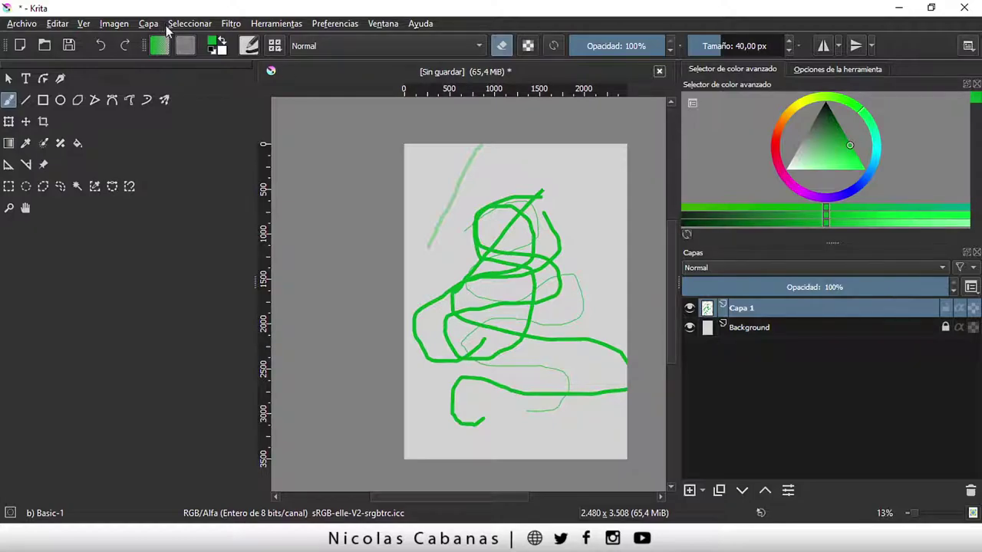
# Step: Browse the View menu, then the Settings menu to reach the Paneles docker list
pyautogui.click(83, 26)
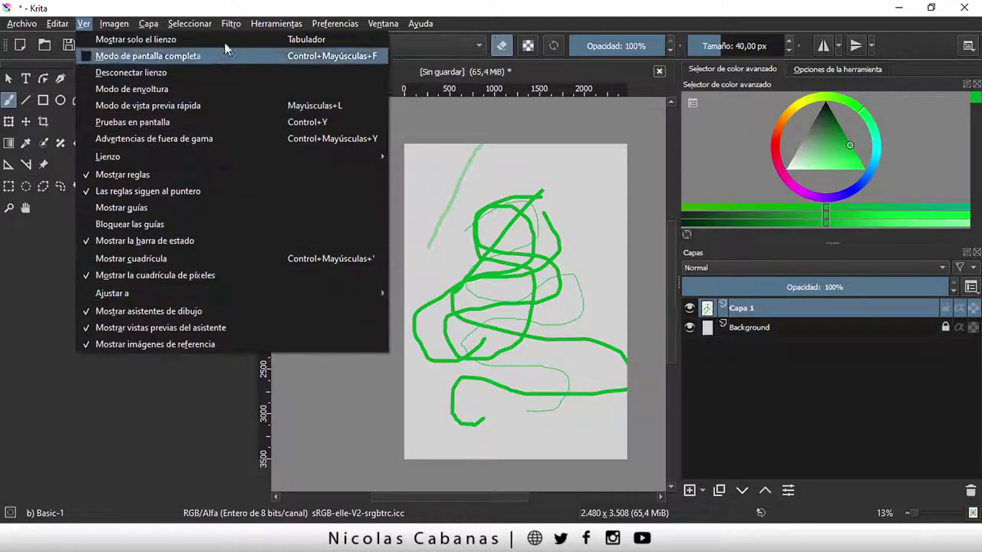
pyautogui.click(335, 24)
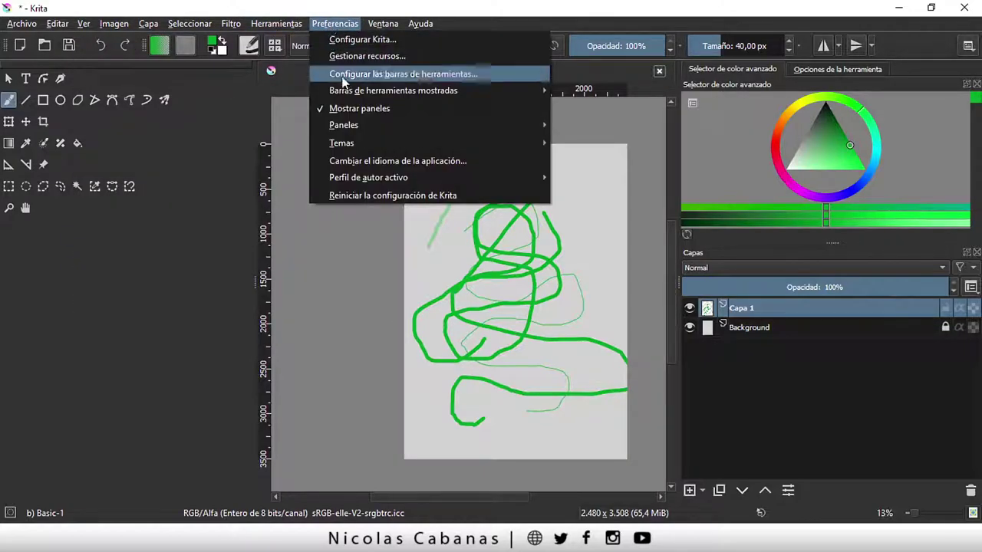
pyautogui.moveTo(344, 125)
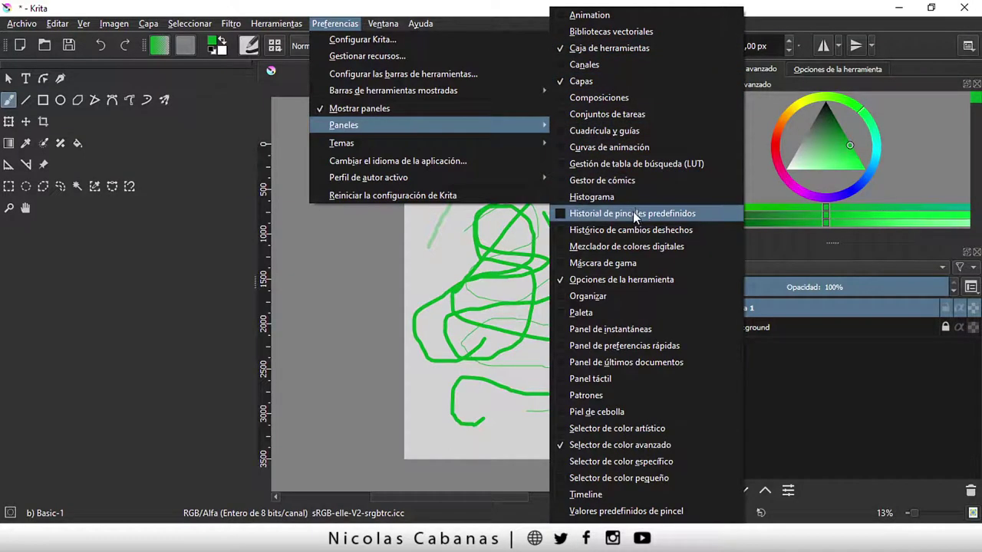
# Step: Enable the Historial de pinceles predefinidos docker, then open the menu listing workspaces
pyautogui.click(685, 215)
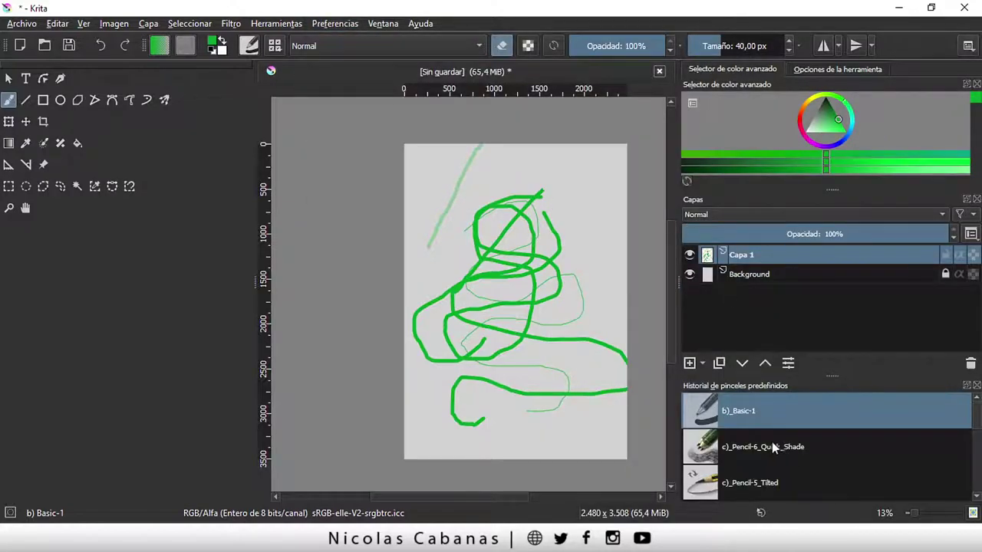
pyautogui.click(335, 23)
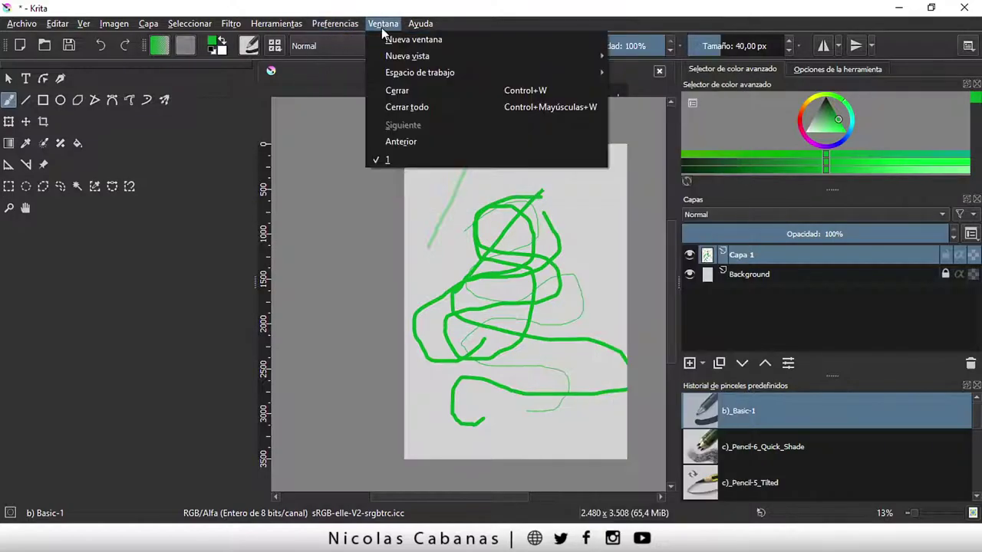
pyautogui.moveTo(420, 72)
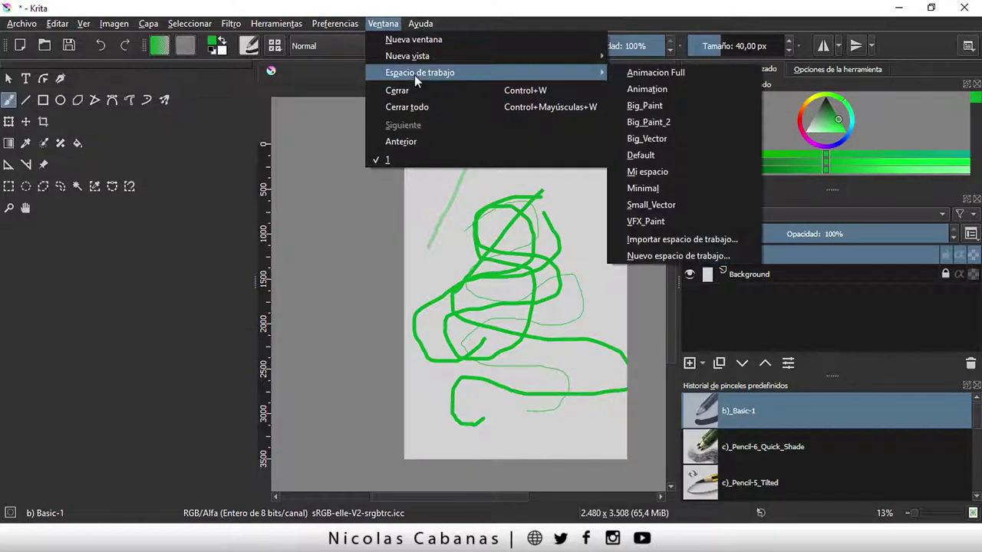
# Step: Apply the Default workspace, widen the toolbox into rows, dock Brush Presets beside it, and list workspaces
pyautogui.click(641, 155)
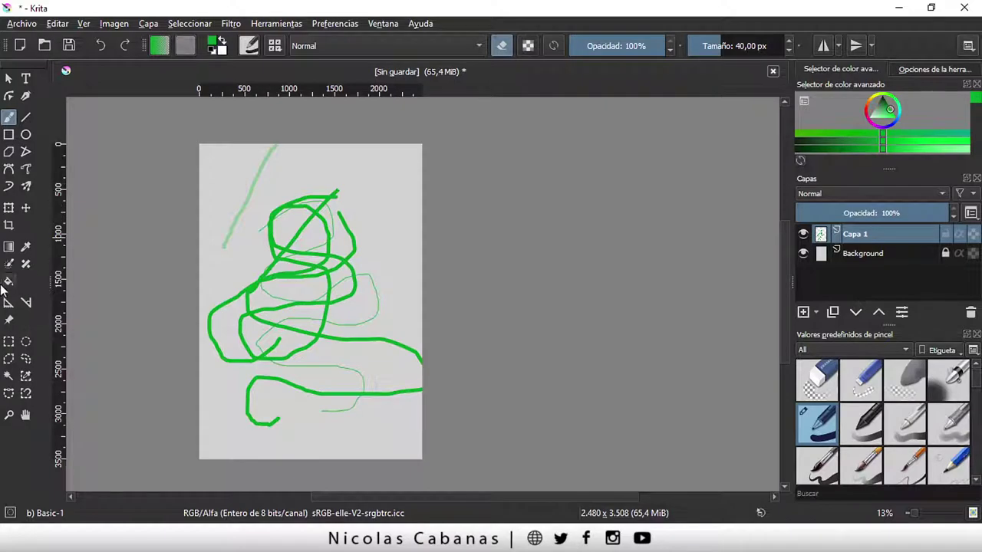
pyautogui.moveTo(58, 283); pyautogui.dragTo(211, 282)
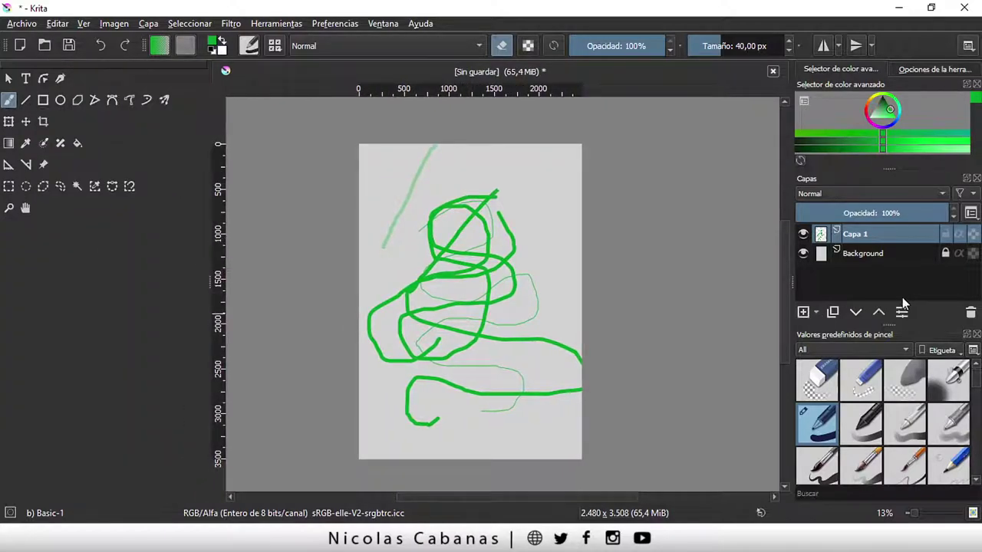
pyautogui.moveTo(932, 334)
pyautogui.mouseDown()
pyautogui.moveTo(48, 452)
pyautogui.moveTo(77, 383)
pyautogui.mouseUp()
pyautogui.click(380, 24)
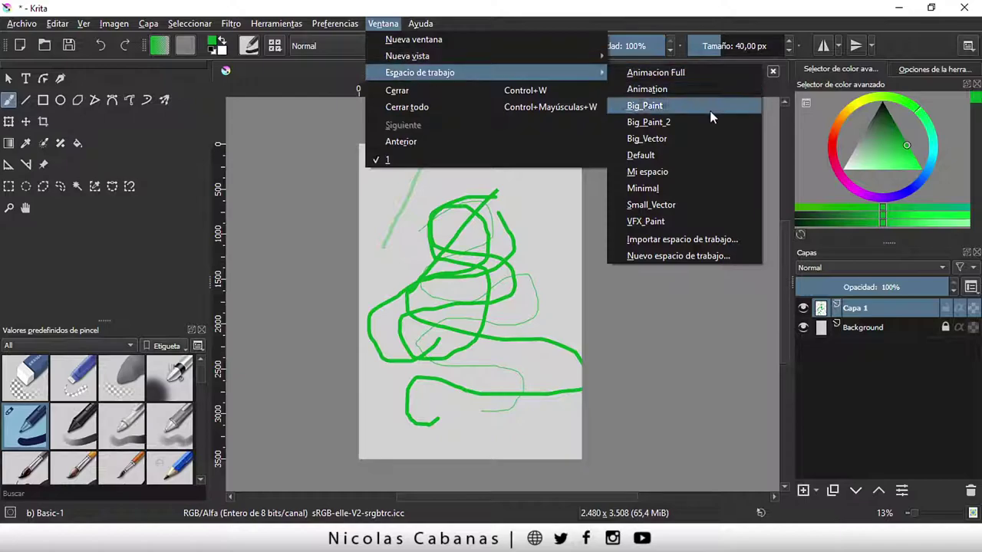
pyautogui.click(657, 255)
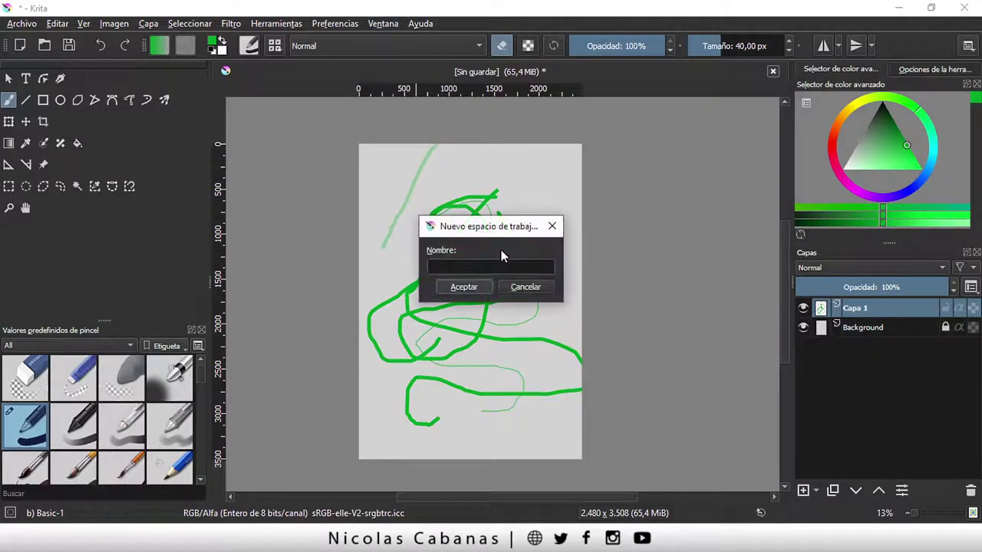
pyautogui.click(525, 287)
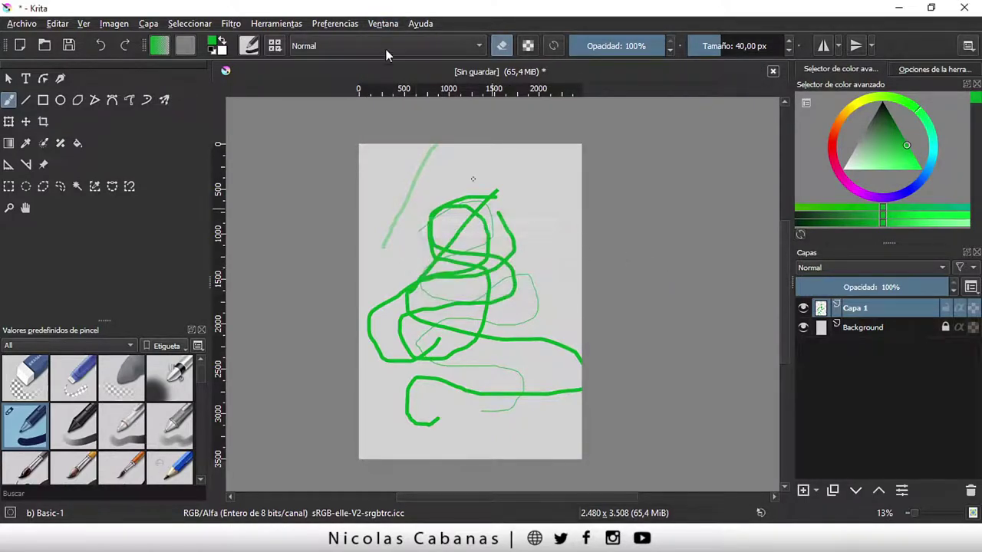
pyautogui.click(383, 24)
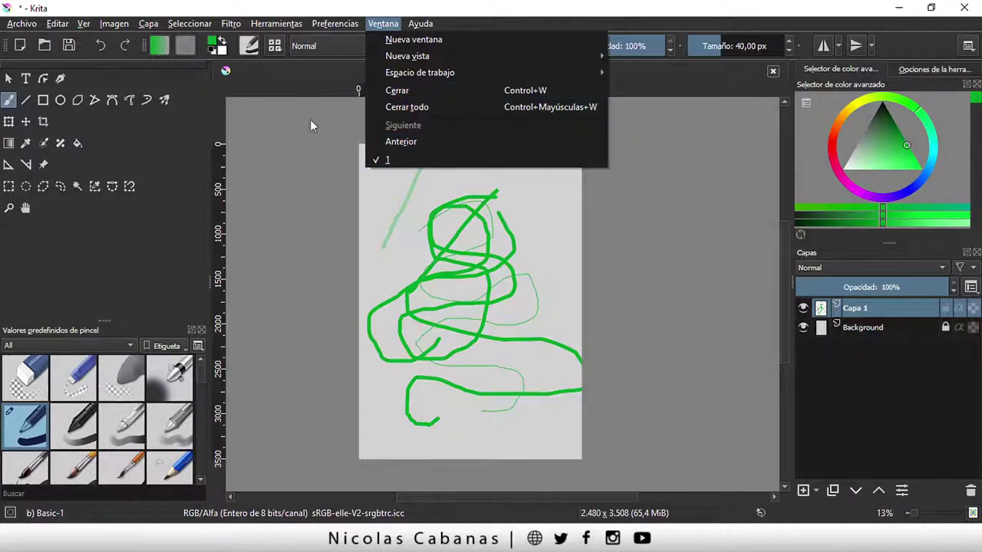
# Step: Dismiss the Window menu without picking any workspace option
pyautogui.click(656, 20)
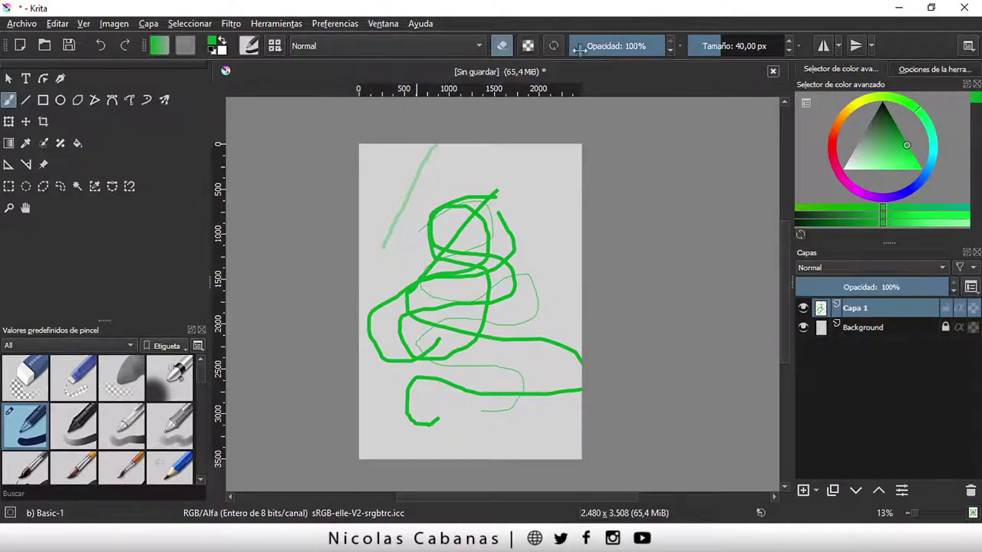